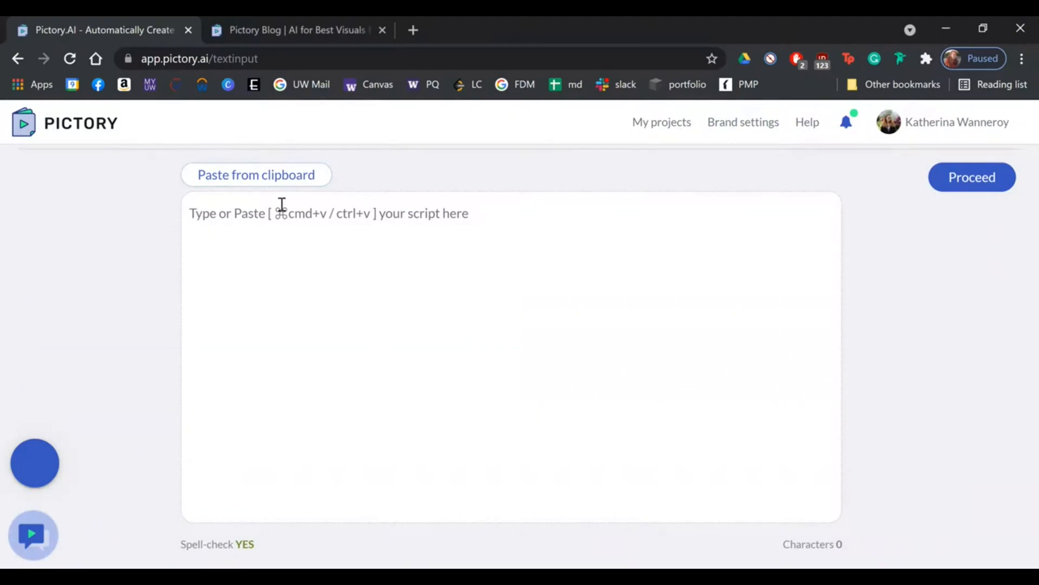
Paste the copied article about using AI to find the best visuals into the script box
click(274, 225)
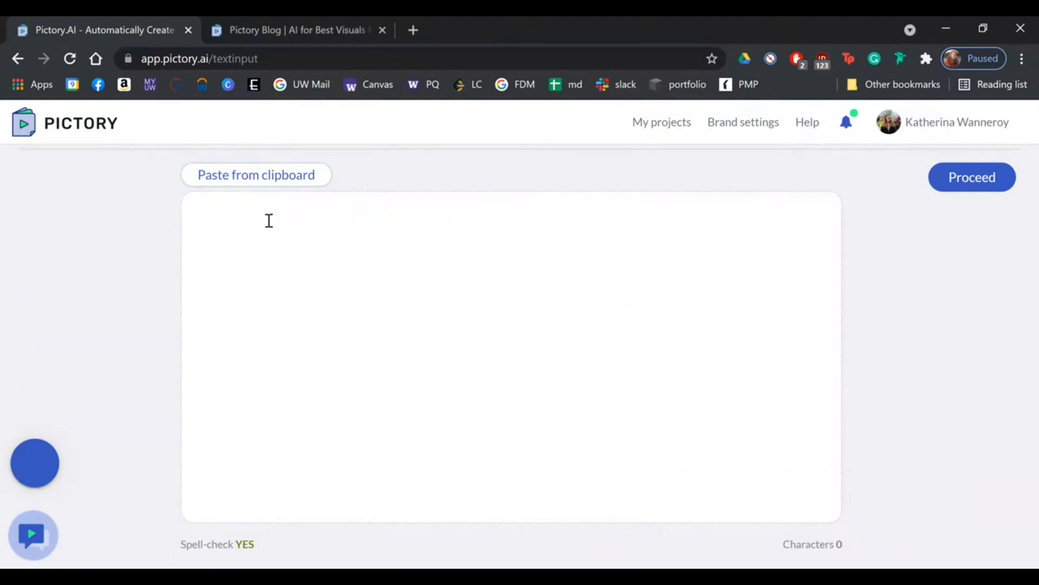
key(ctrl+v)
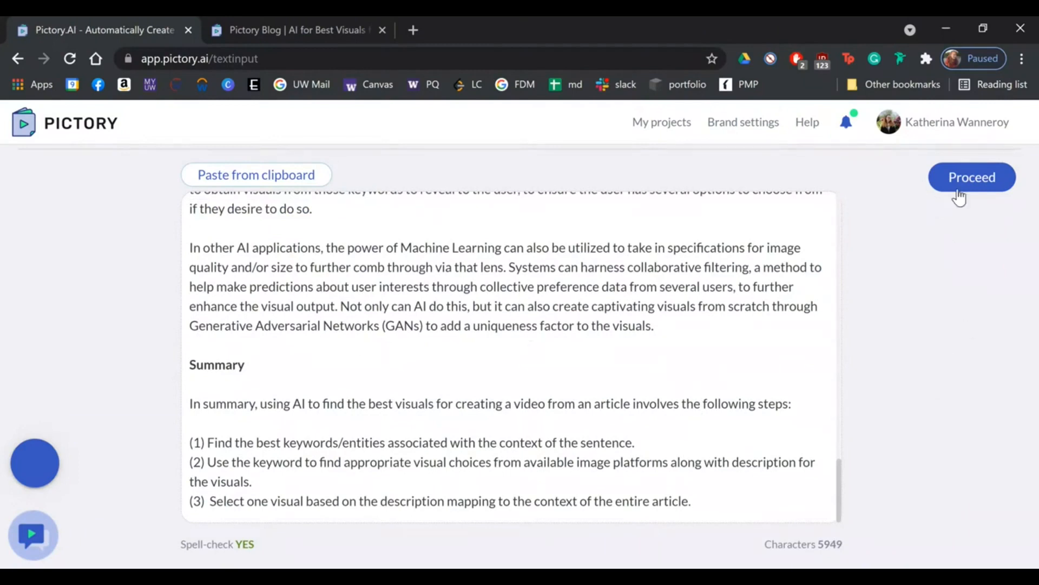
Review the pasted script's text, character count and spell-check indicator
drag(770, 543, 840, 545)
click(355, 541)
drag(198, 544, 292, 498)
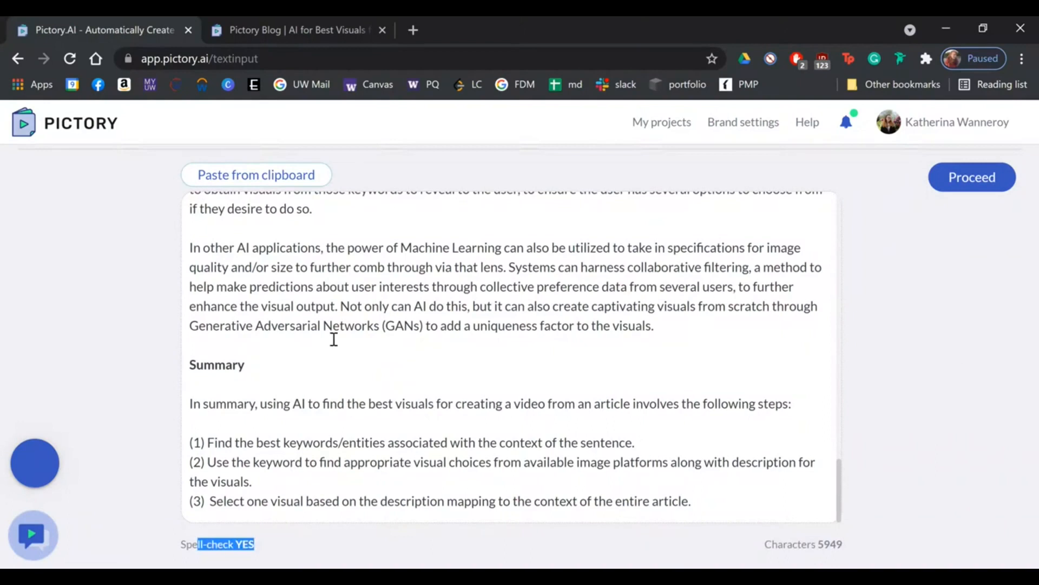
scroll(332, 340, up, 10)
scroll(746, 469, down, 3)
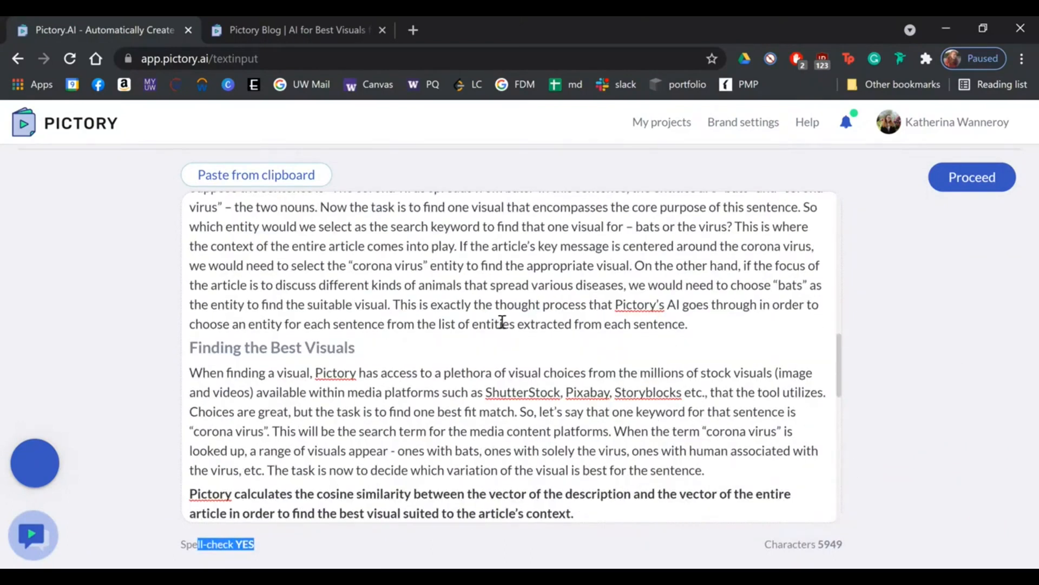
scroll(607, 372, up, 8)
scroll(605, 381, down, 7)
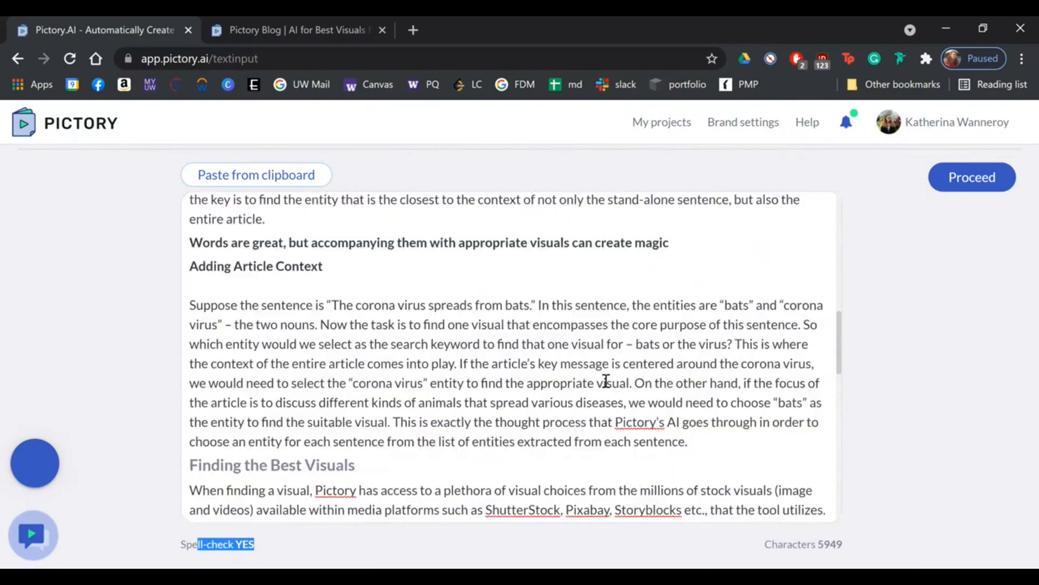
scroll(606, 381, down, 2)
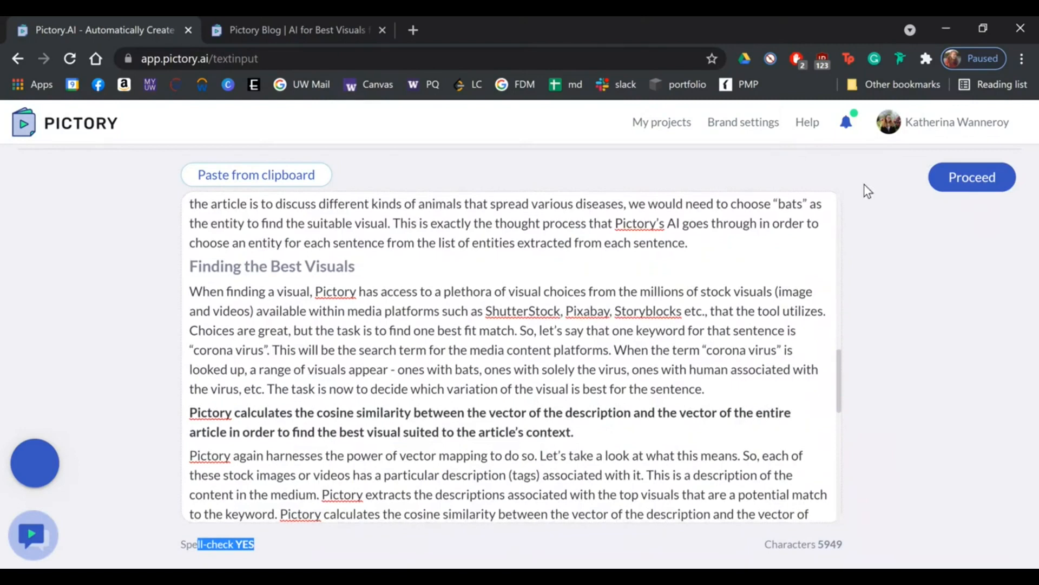
Proceed with the script and choose the 16:9 Landscape aspect ratio for the video
click(971, 177)
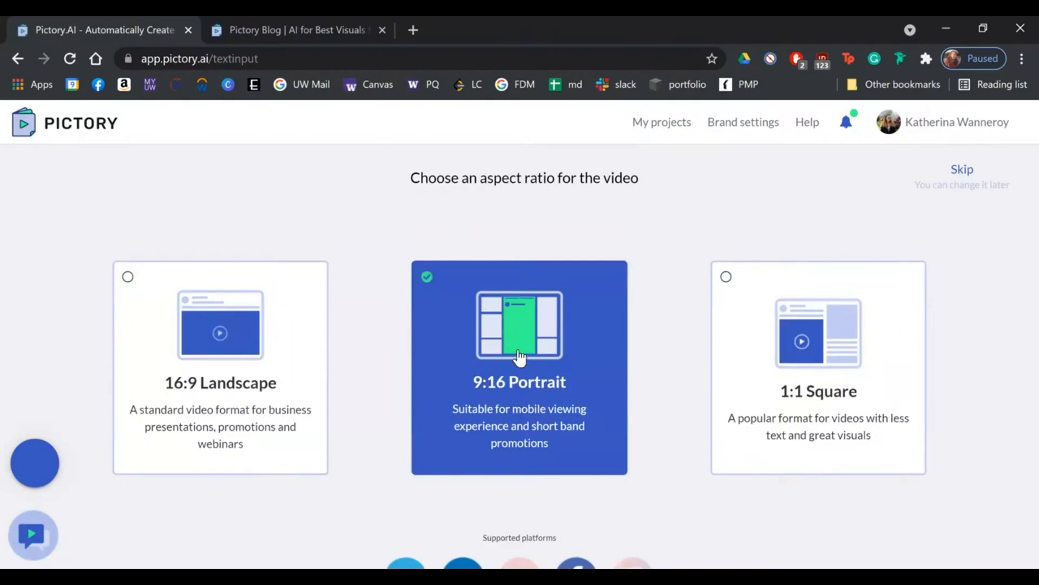
click(257, 344)
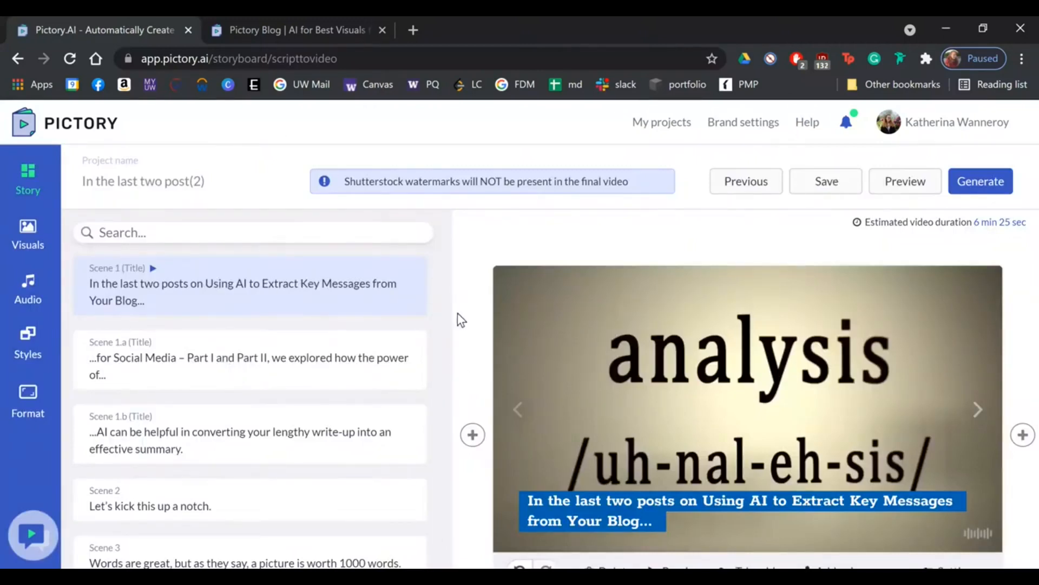
Look through the storyboard's Scenes 2, 3 and 4, and return to Scene 1 (Title)
scroll(461, 318, down, 3)
scroll(353, 320, down, 2)
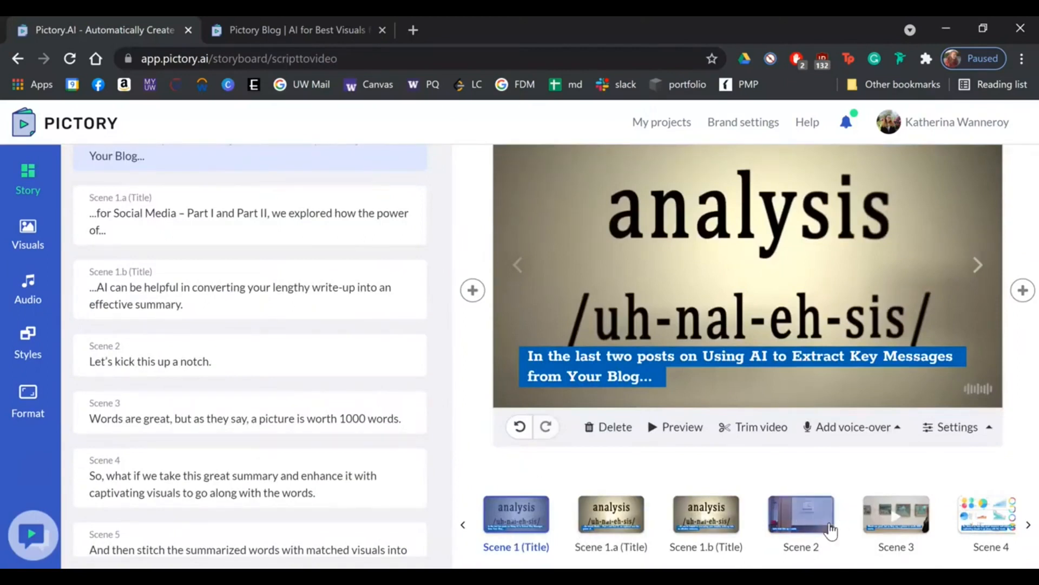
click(802, 514)
click(951, 508)
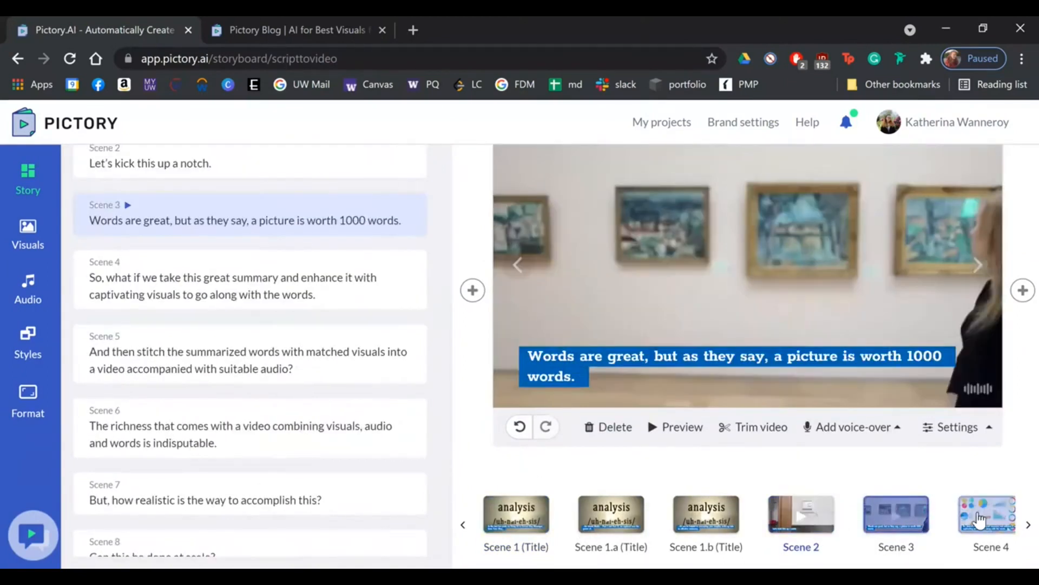
click(983, 518)
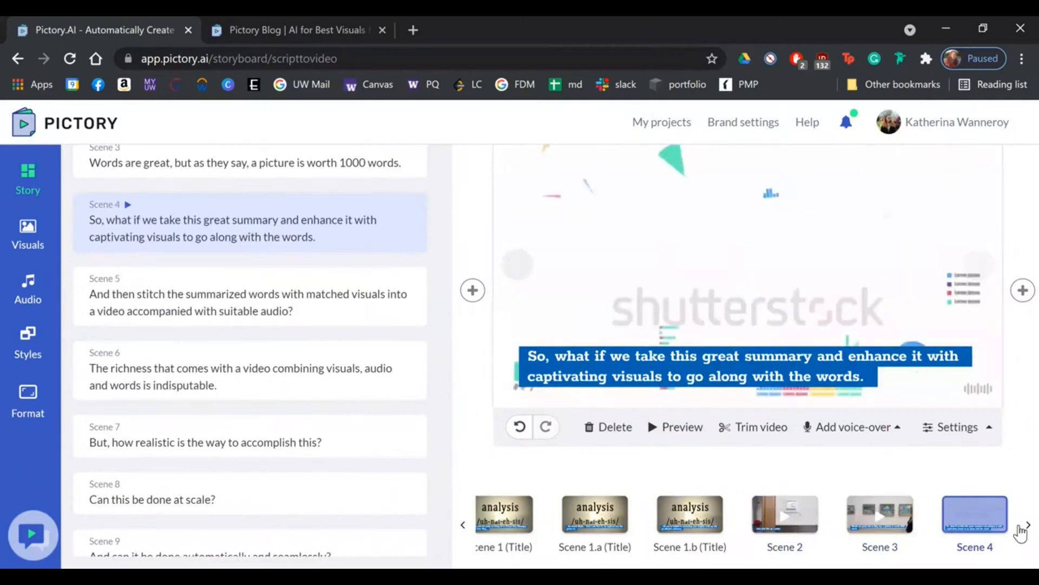
click(463, 527)
click(515, 523)
scroll(139, 325, up, 3)
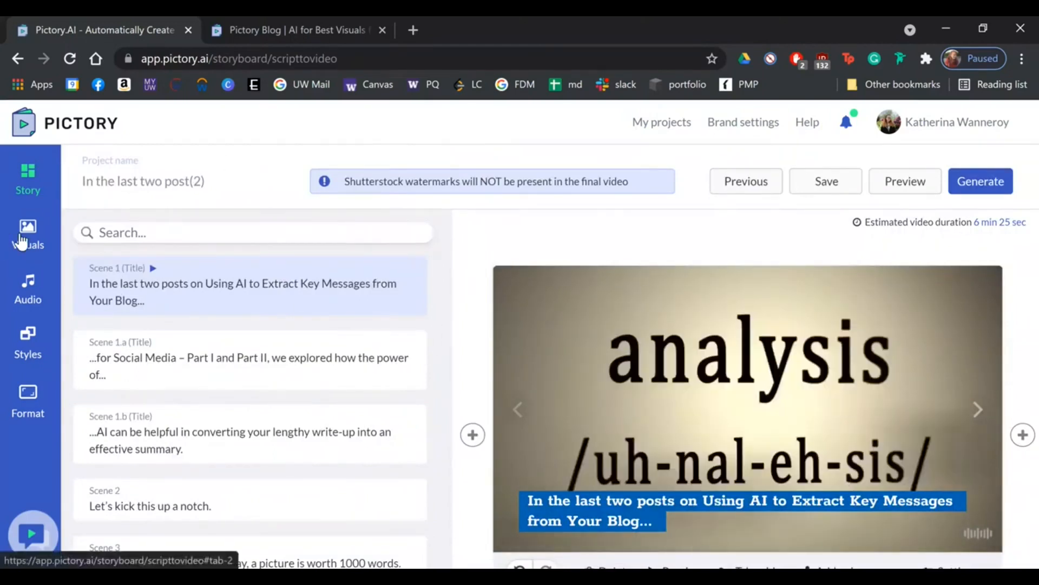
Replace the Scene 1 visual with the library video of coloured horizontal bars on a vertical axis
click(29, 238)
scroll(341, 390, down, 3)
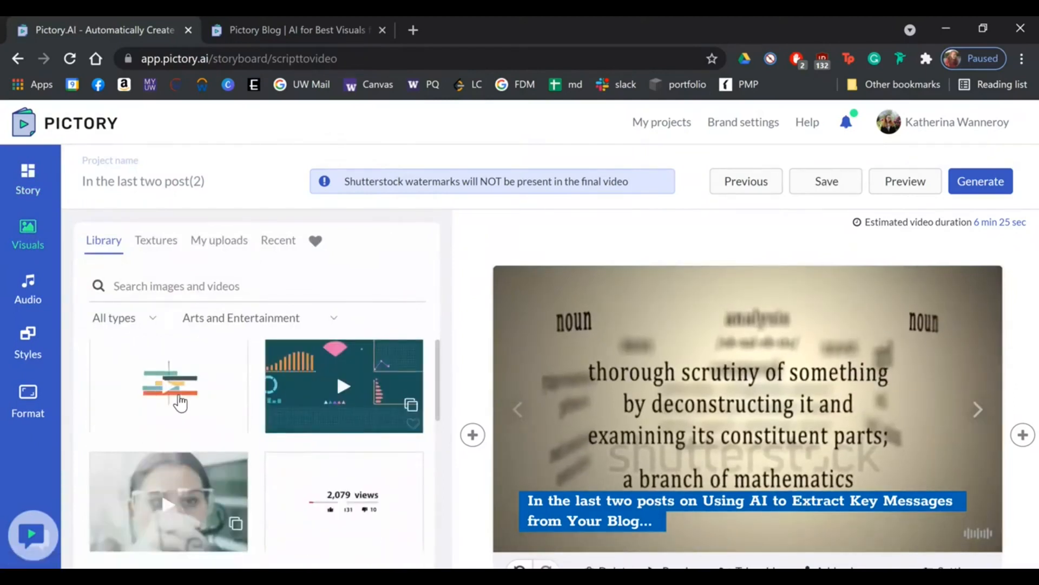
scroll(182, 405, down, 3)
click(162, 269)
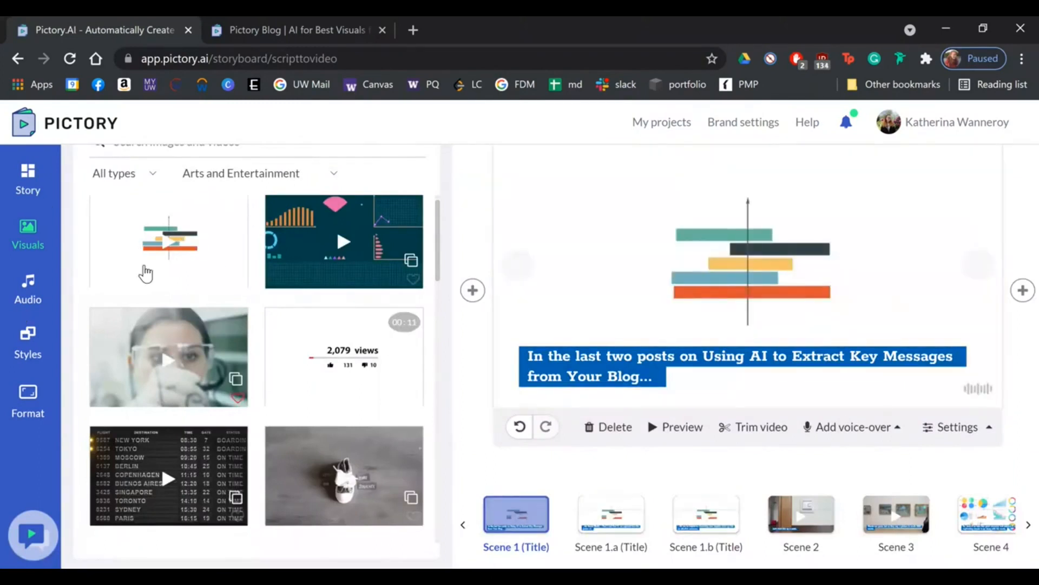
Apply the pink and light blue gradient background texture to Scene 1
click(33, 248)
scroll(167, 241, up, 3)
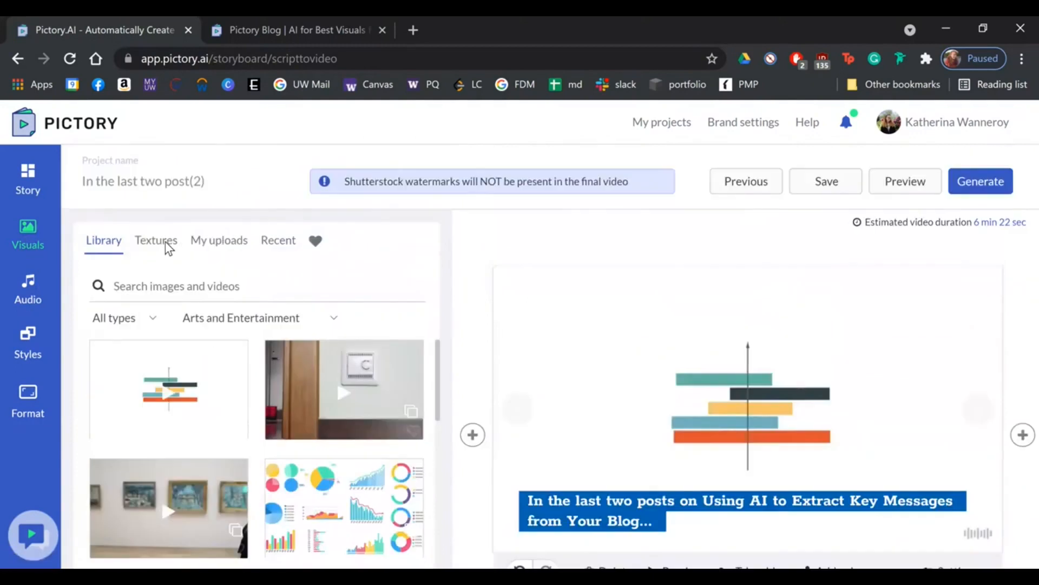
click(162, 243)
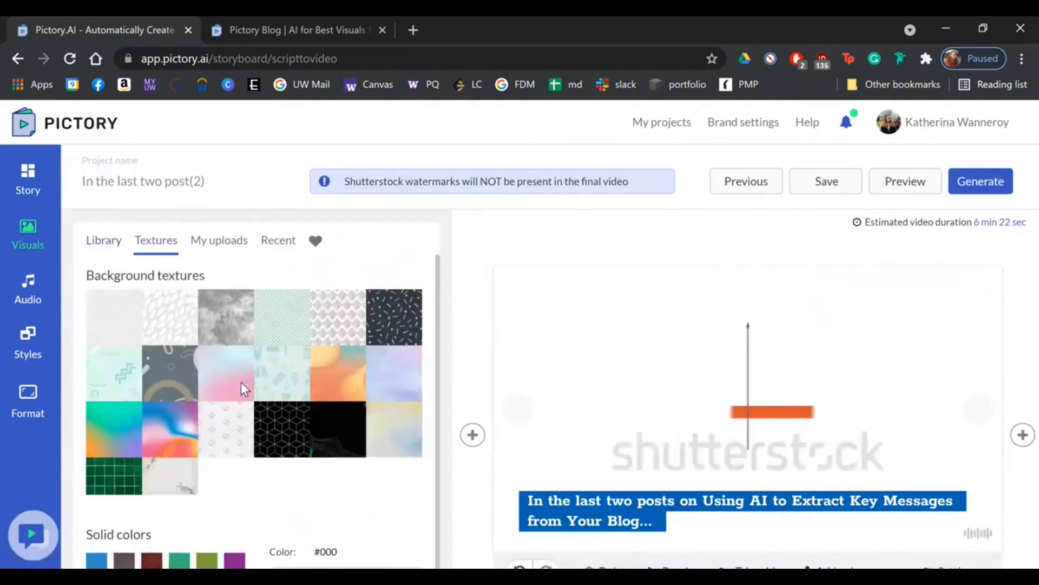
click(224, 373)
scroll(272, 379, down, 3)
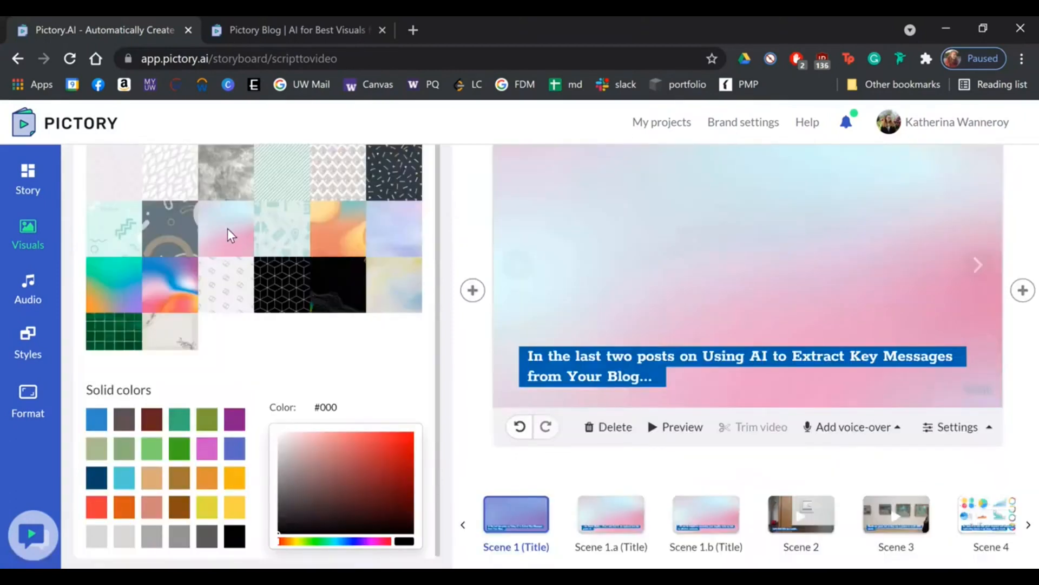
scroll(213, 234, down, 1)
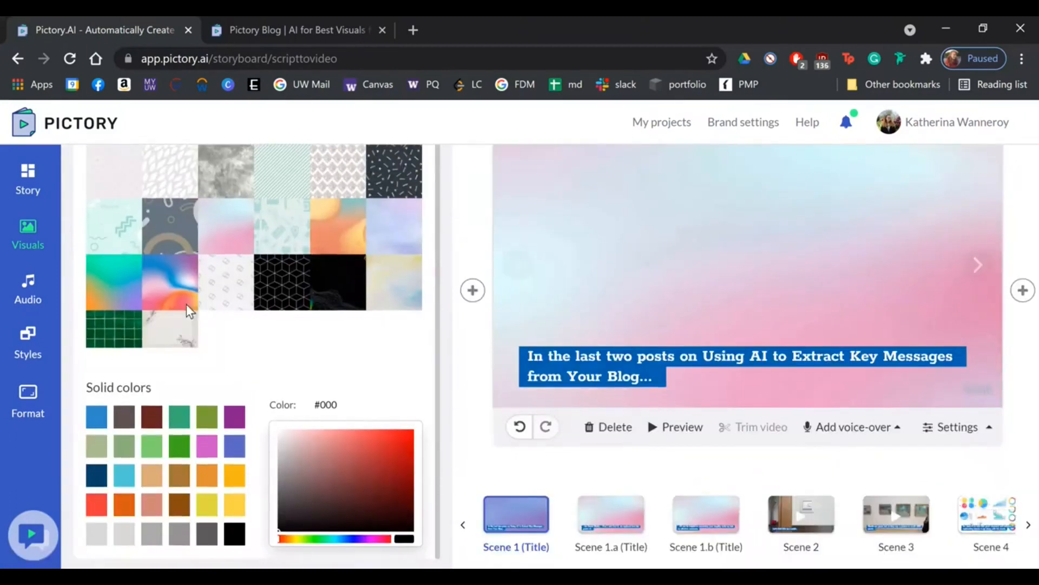
Set the Scene 1 background to solid purple #861E8B and open the uploaded visuals
click(235, 443)
click(235, 475)
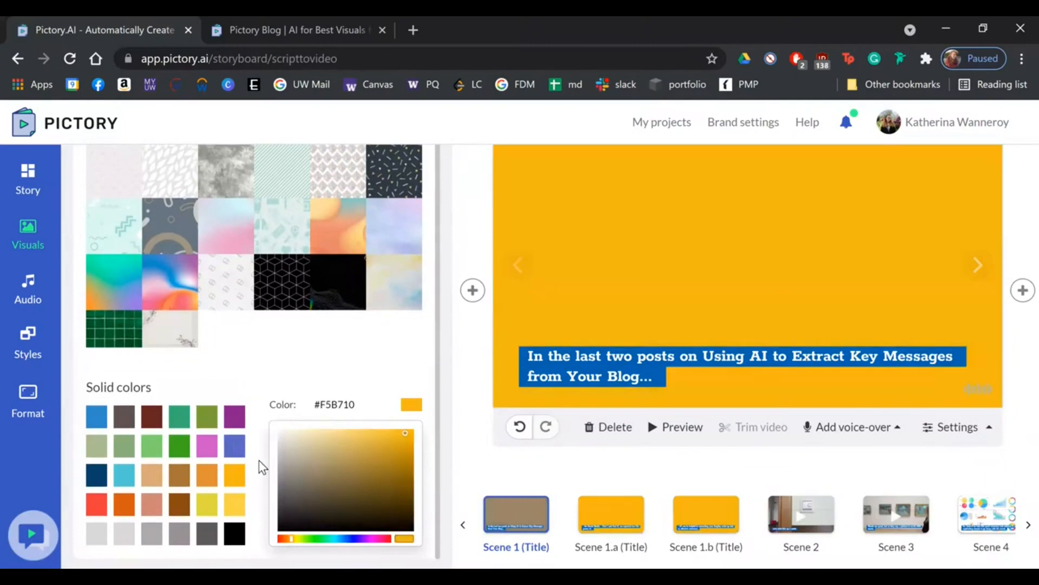
click(235, 424)
scroll(148, 303, up, 3)
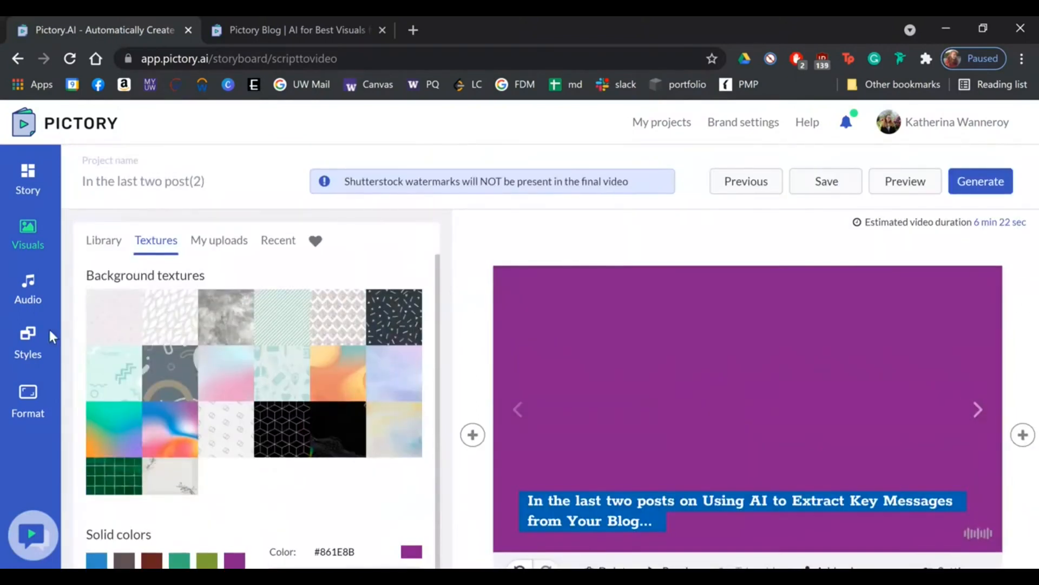
click(220, 241)
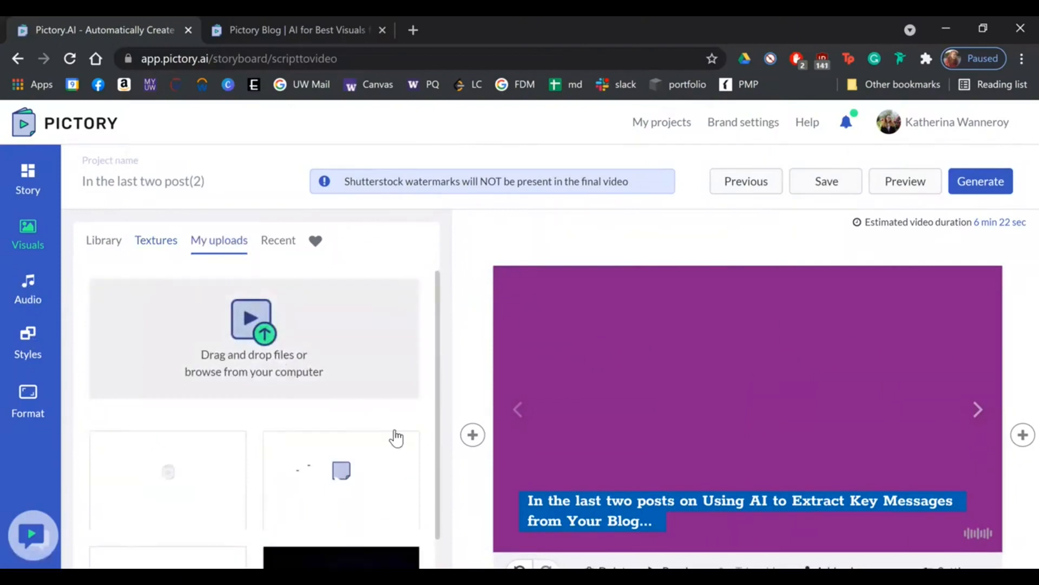
Apply the Automation Industry track as the project's background music
click(41, 292)
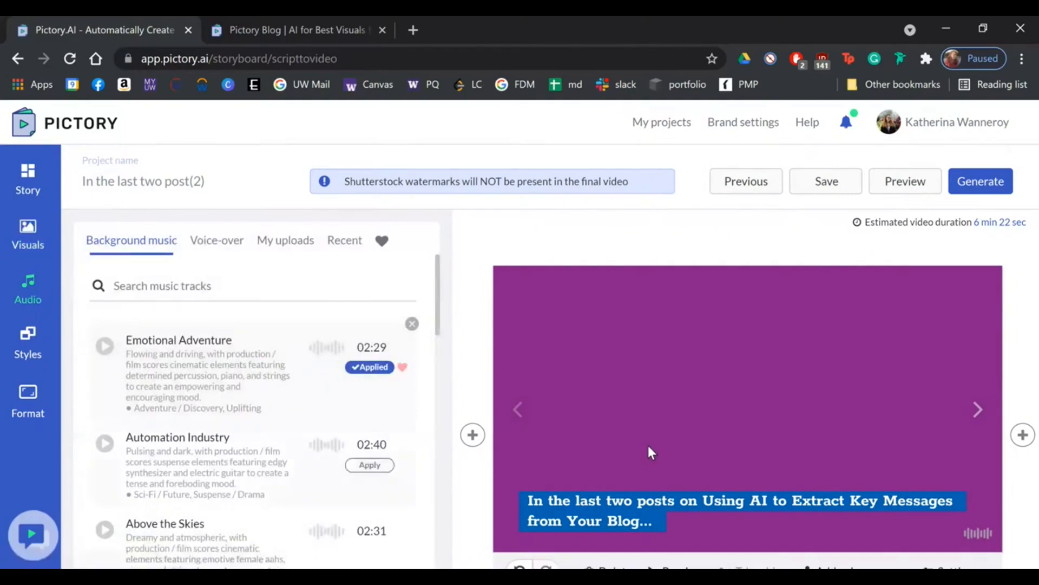
scroll(648, 444, down, 3)
scroll(108, 267, up, 2)
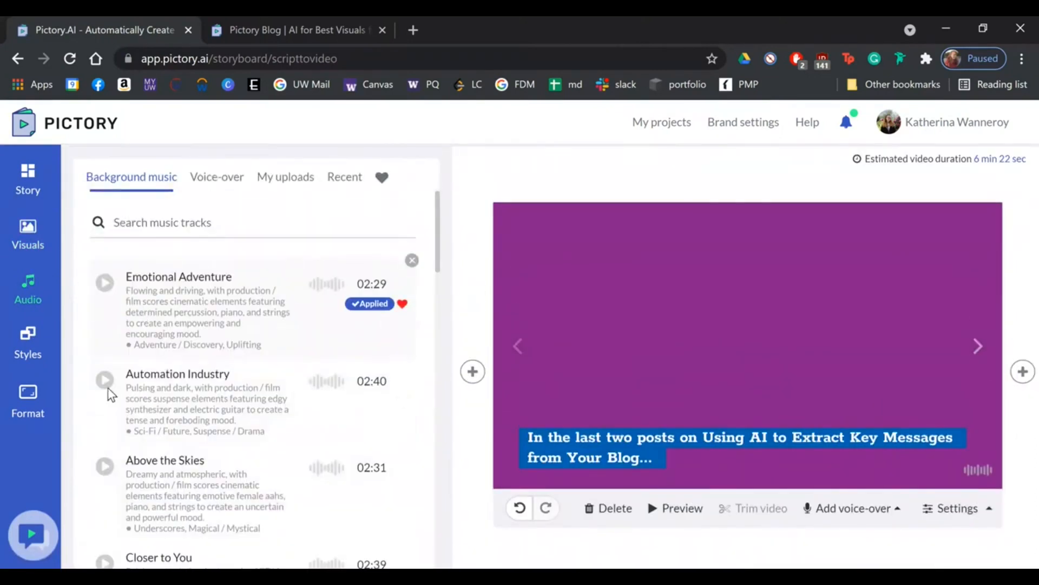
click(369, 402)
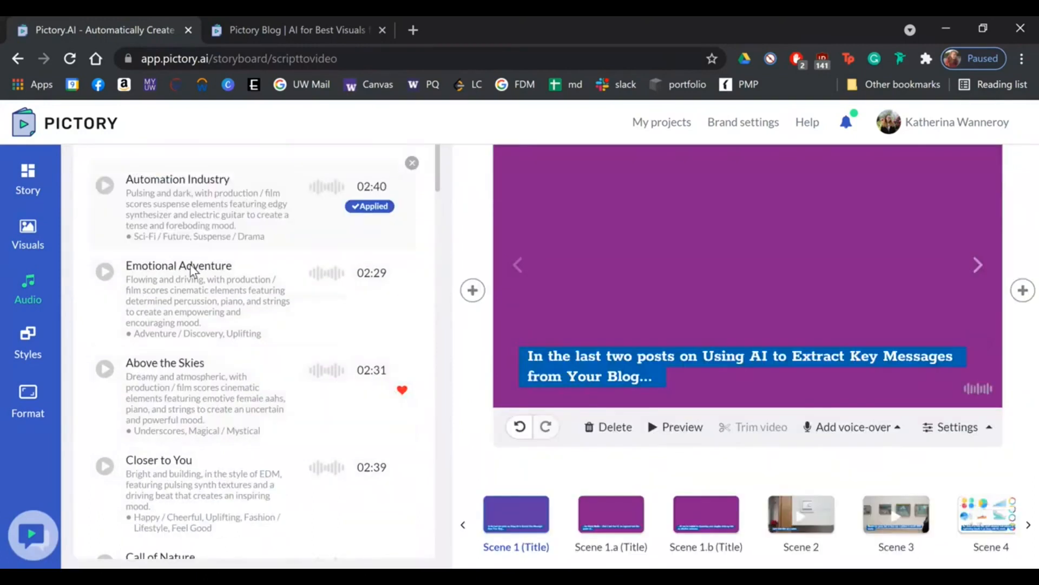
scroll(265, 252, up, 3)
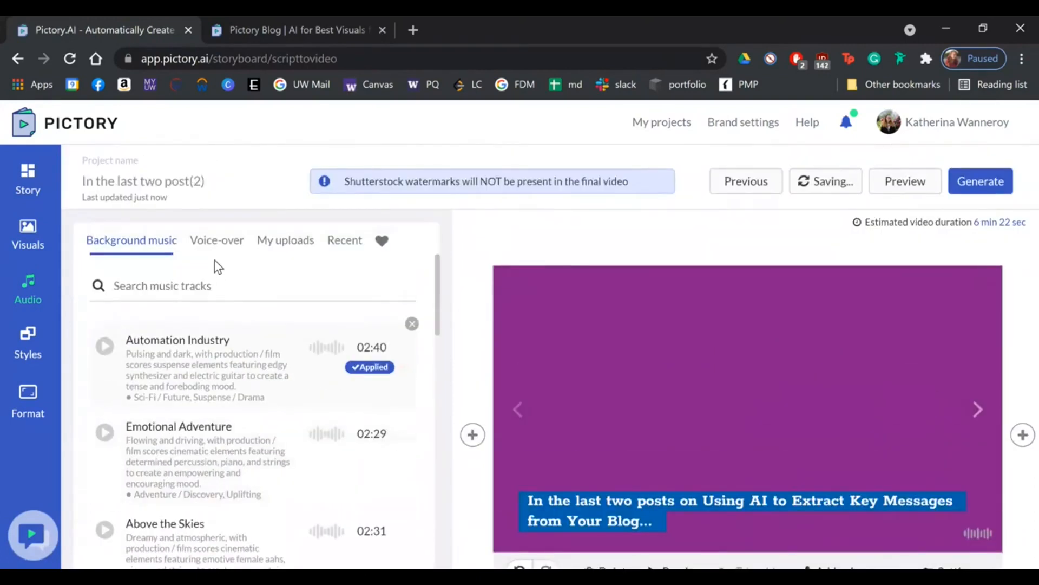
Apply the US English voice Matthew, male, as the voice-over
click(229, 240)
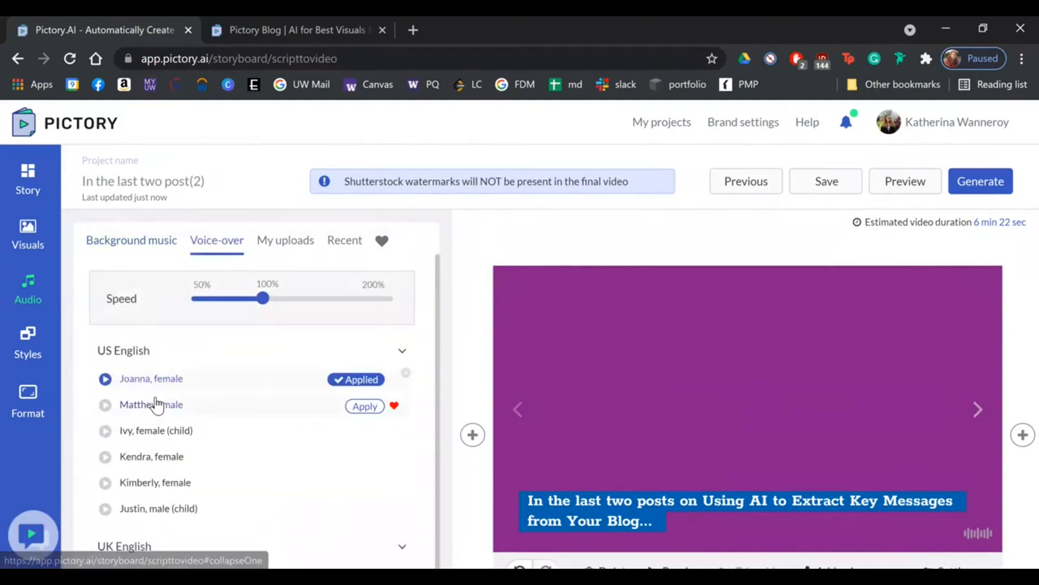
scroll(178, 378, down, 2)
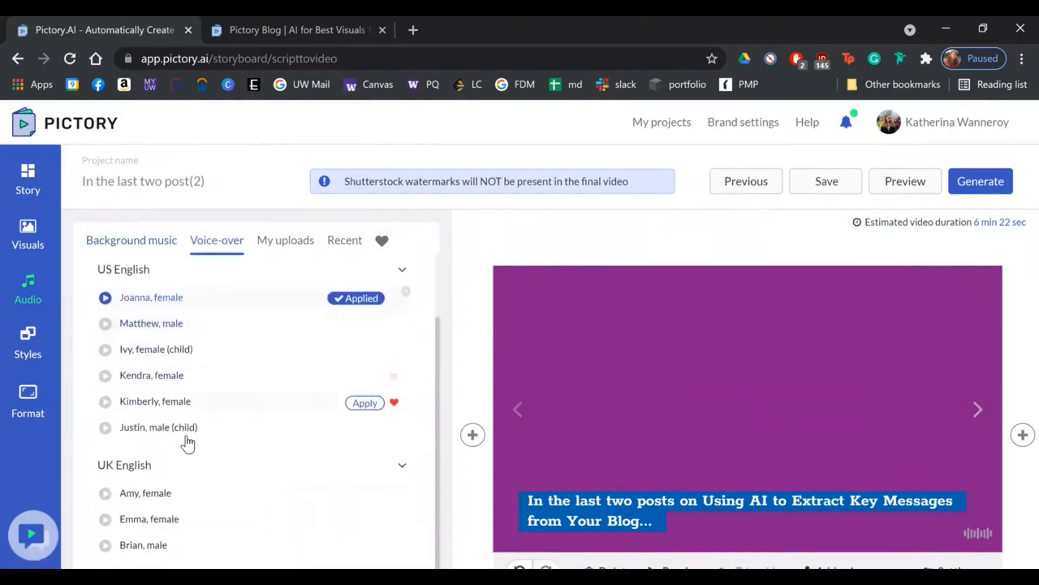
click(177, 334)
scroll(197, 334, down, 3)
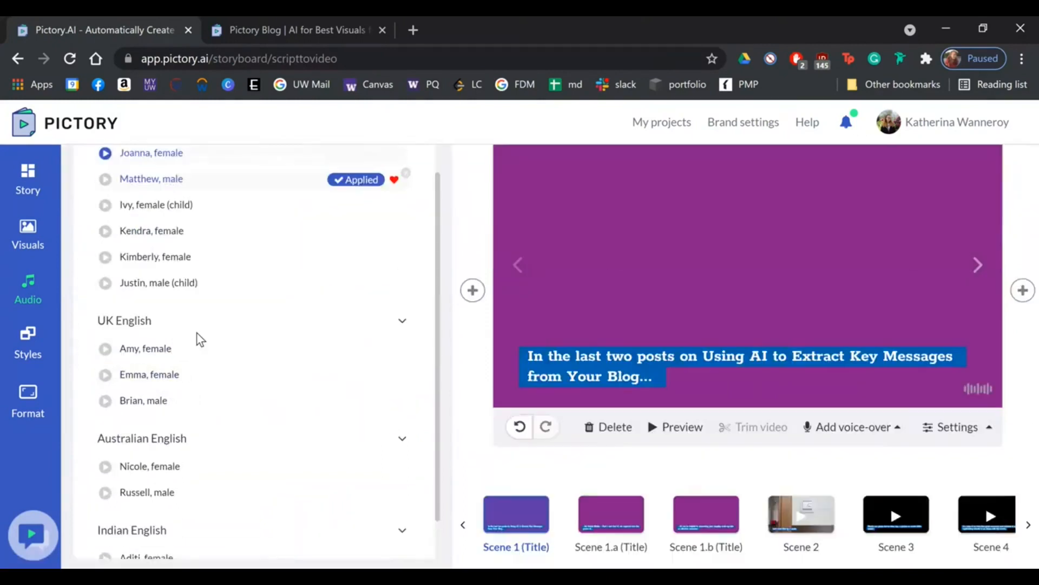
Apply the US English voice Ivy, female (child), as the voice-over
scroll(206, 295, up, 2)
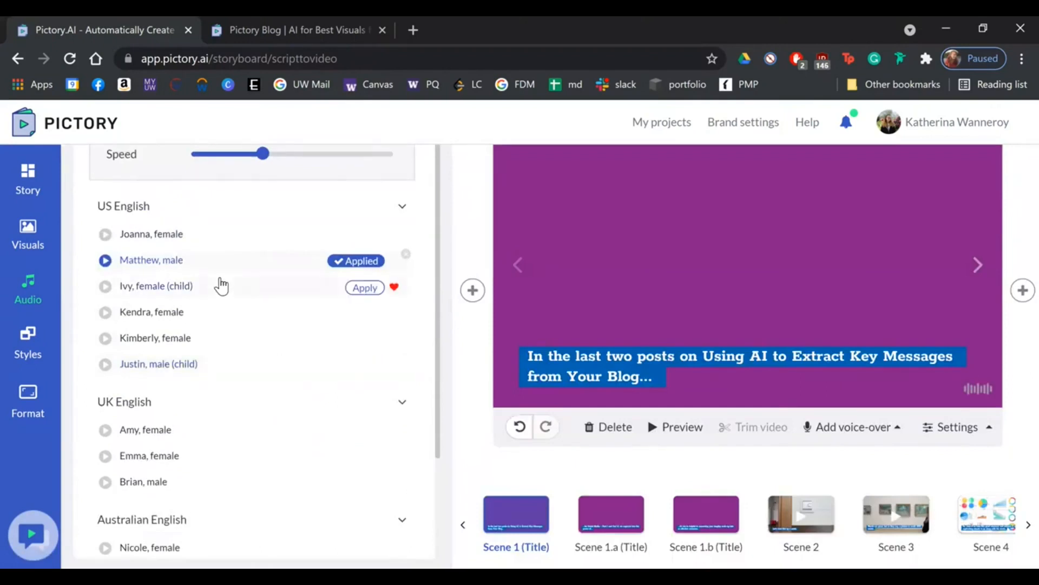
click(220, 284)
scroll(200, 366, down, 3)
scroll(206, 371, up, 3)
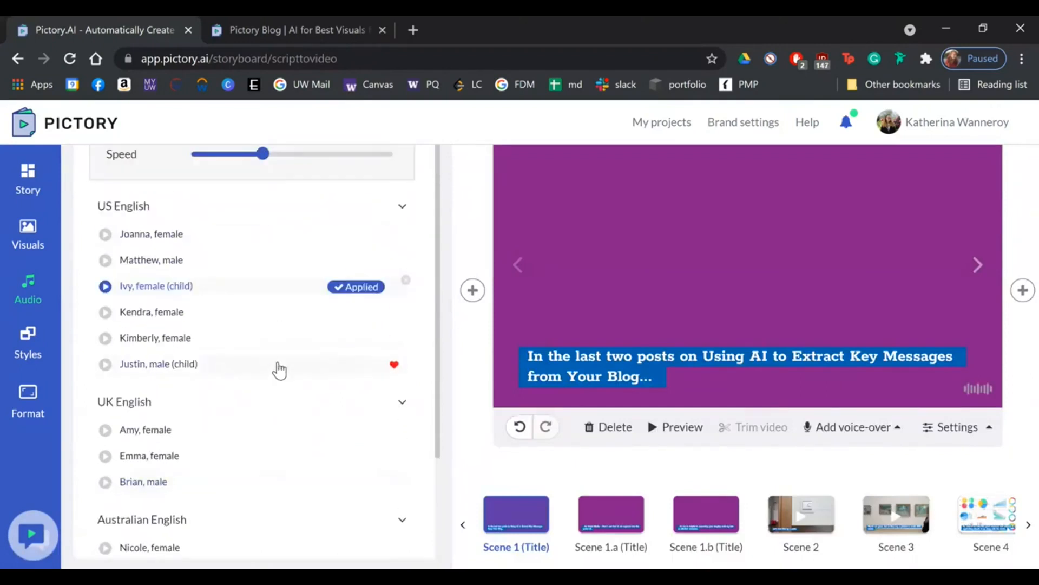
scroll(278, 362, up, 3)
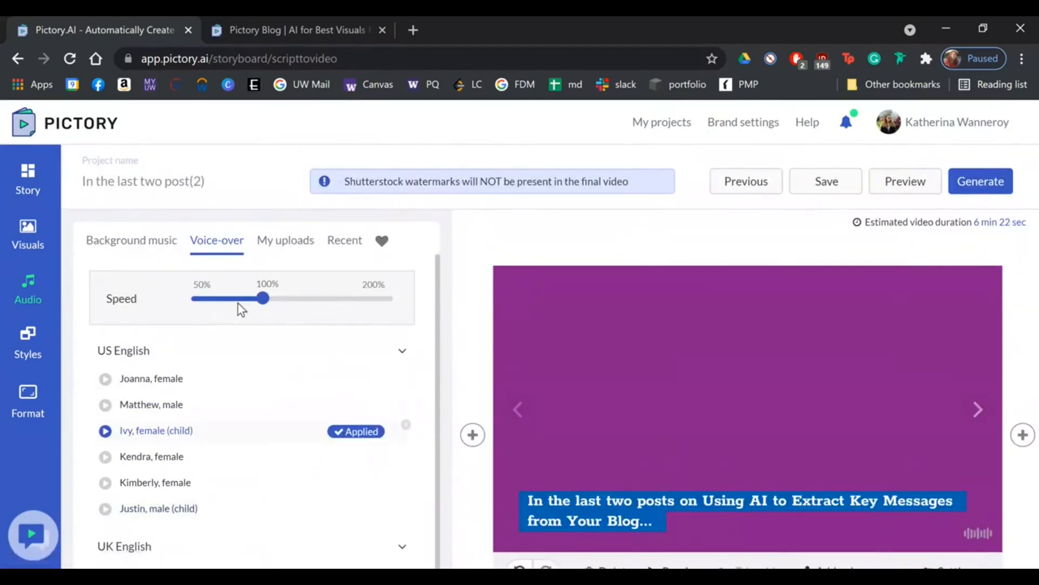
Examine the audio upload area and the options for adding a voice-over to Scene 1
click(297, 248)
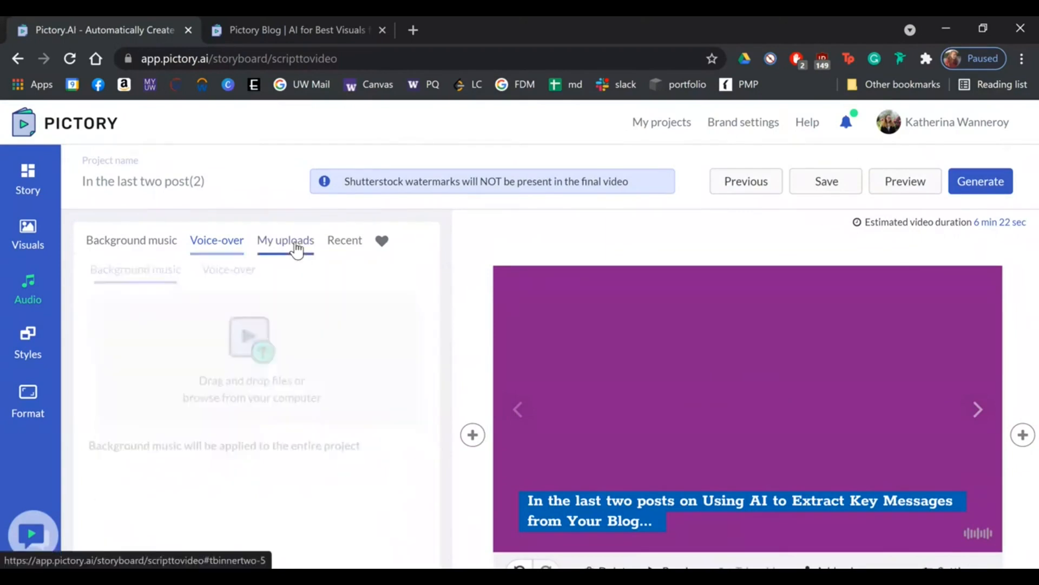
scroll(281, 251, down, 3)
scroll(290, 255, up, 3)
scroll(503, 359, down, 3)
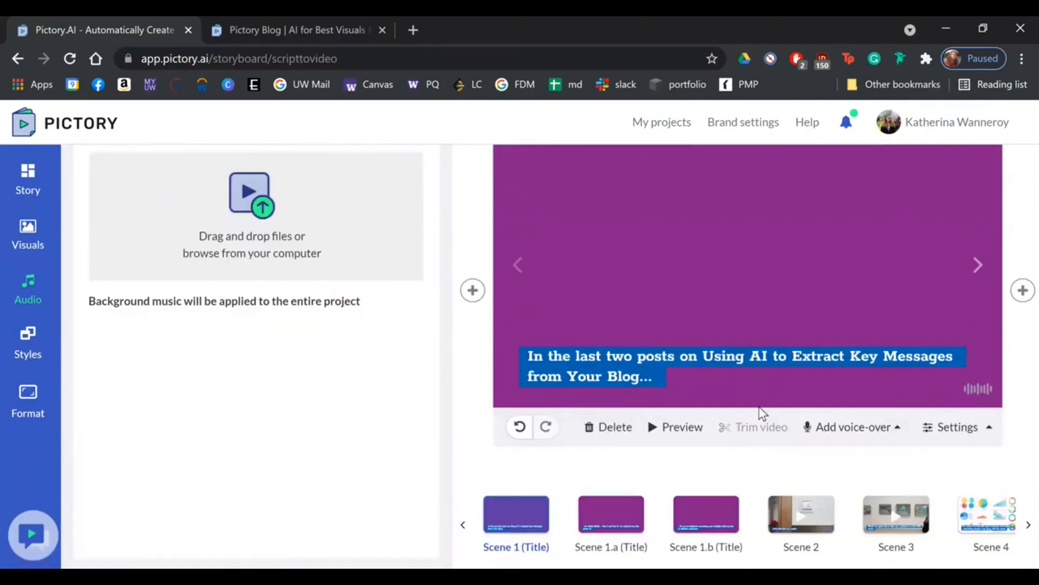
click(851, 427)
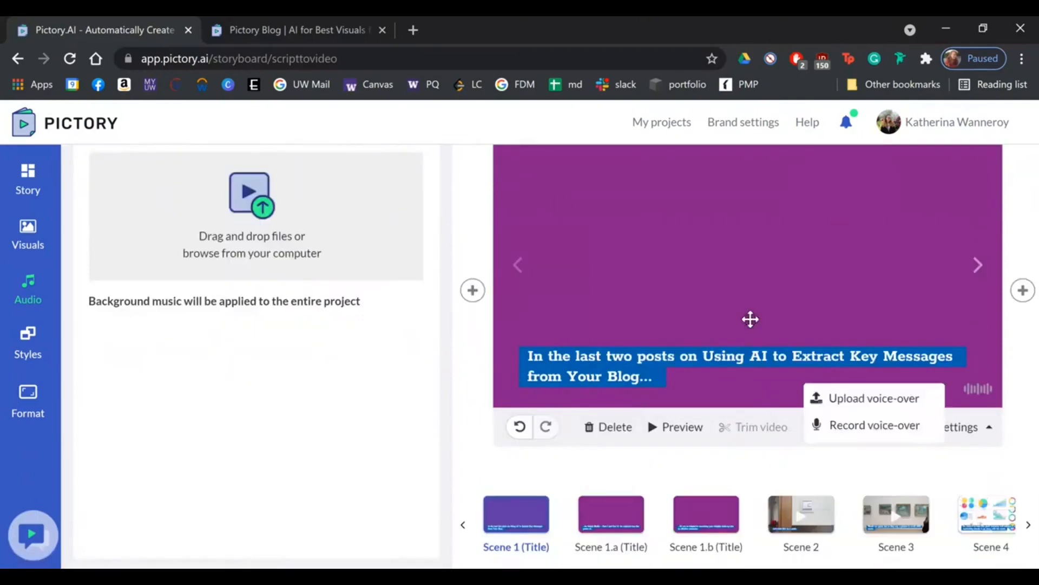
mouse_move(842, 423)
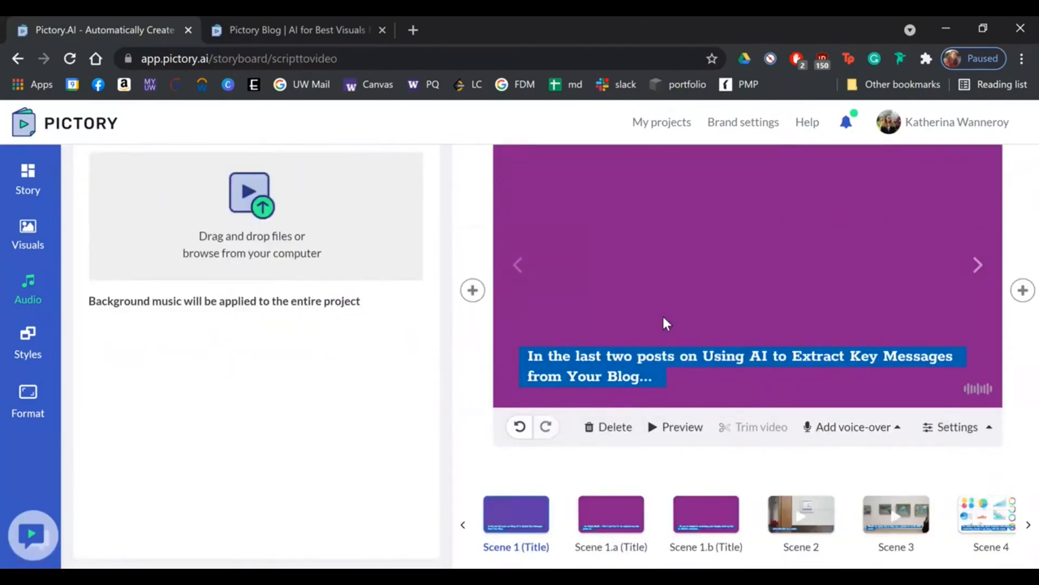
Examine the available style themes and the video resolution and aspect ratio options
click(30, 339)
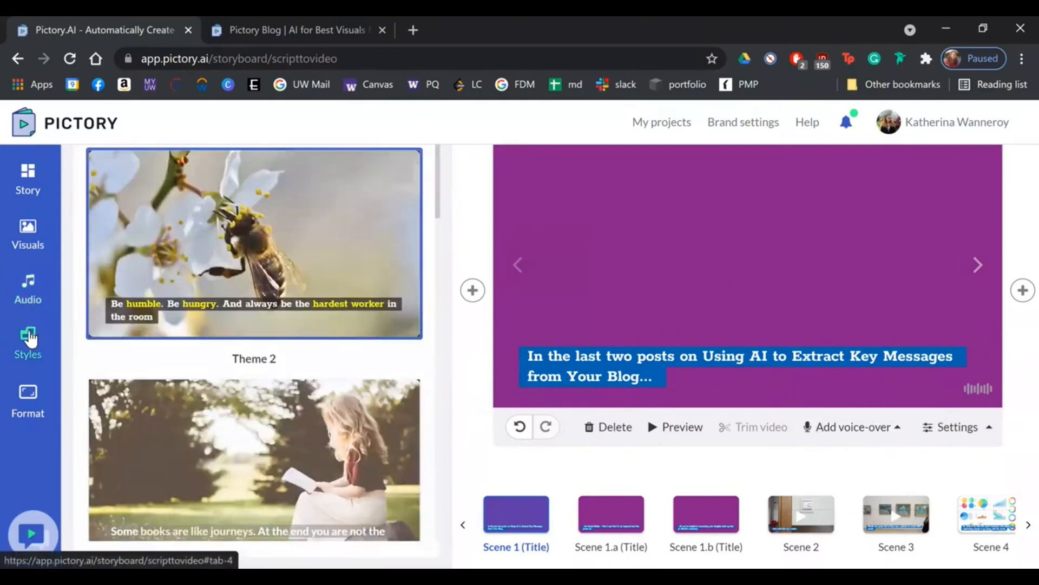
scroll(253, 358, down, 4)
scroll(253, 372, up, 4)
scroll(254, 379, down, 12)
scroll(256, 390, up, 15)
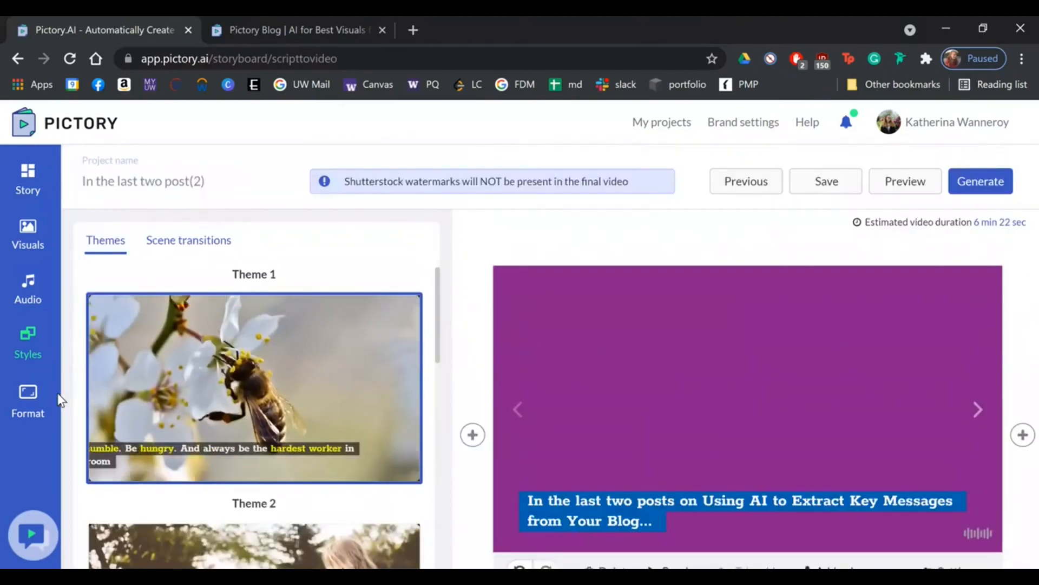
click(27, 401)
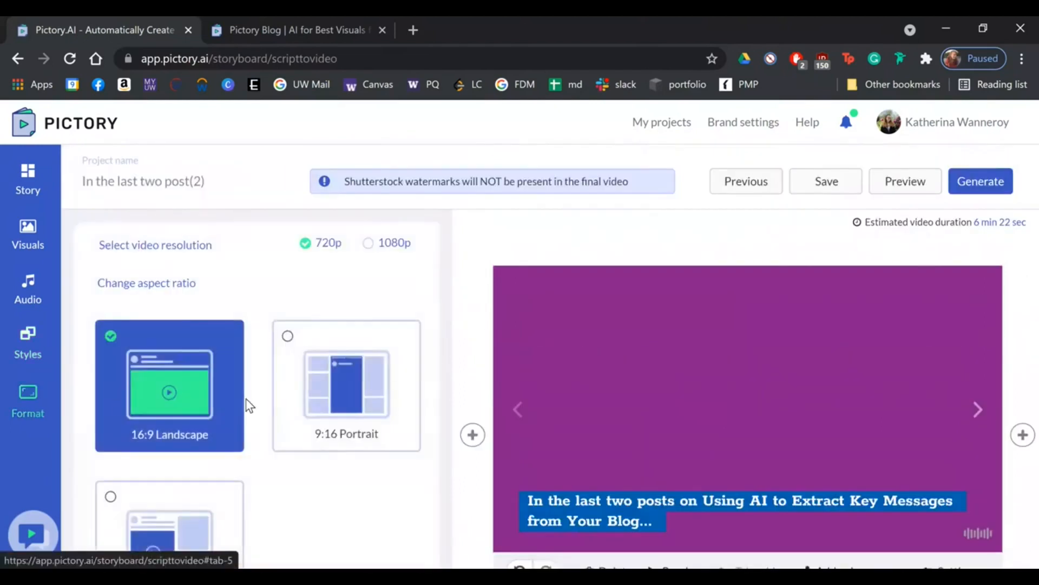
Return to the story view and check the visuals of Scene 2 and Scene 4
click(44, 184)
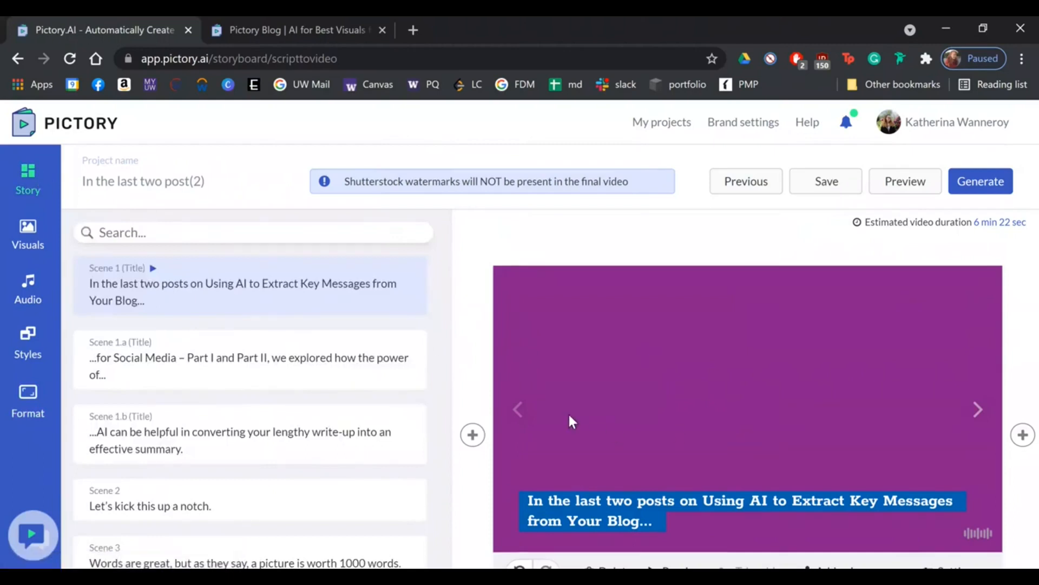
scroll(569, 422, down, 3)
click(793, 509)
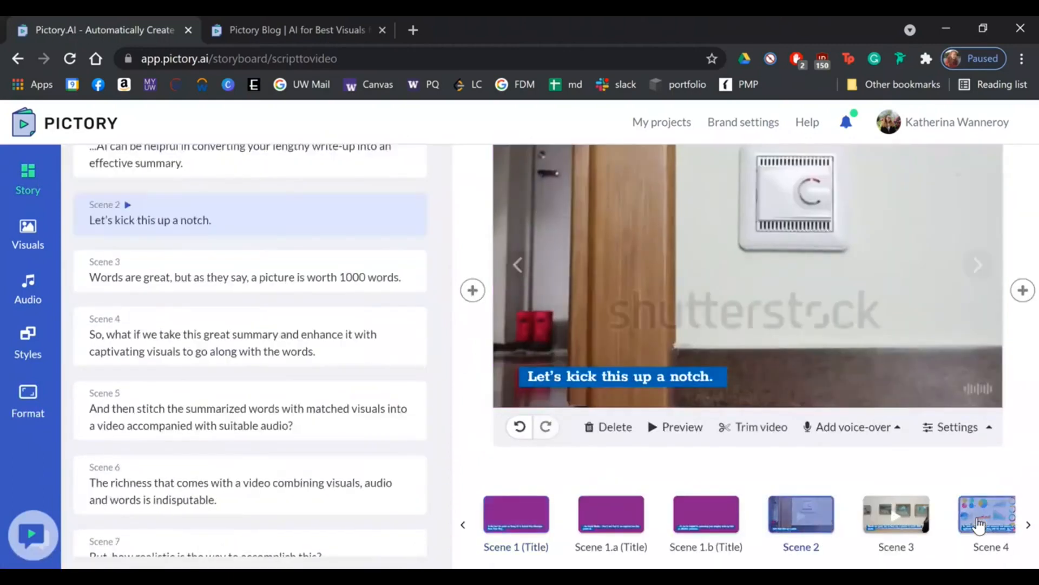
click(969, 517)
scroll(694, 474, up, 3)
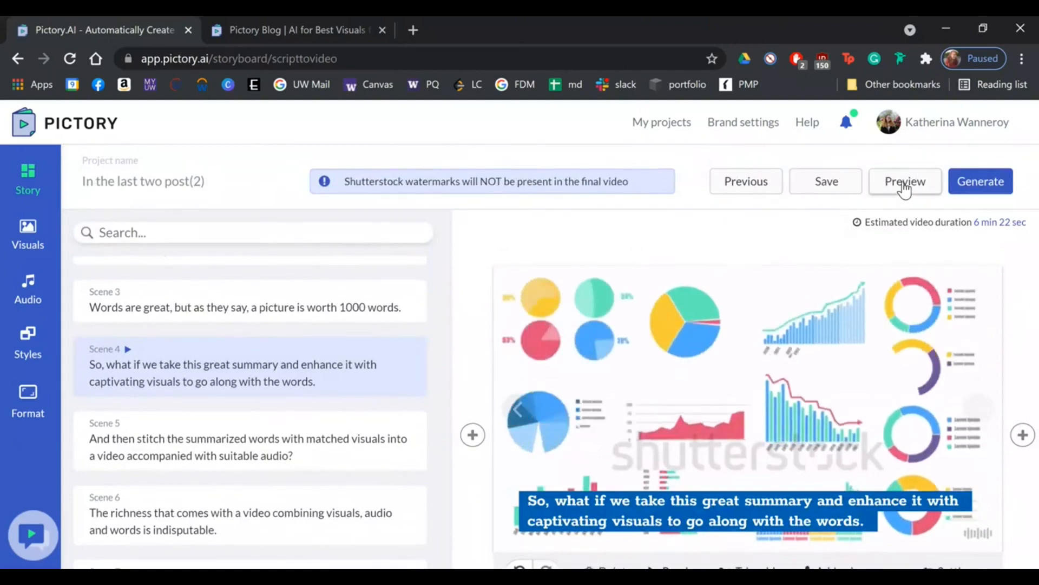
Generate the finished project as a video
click(993, 186)
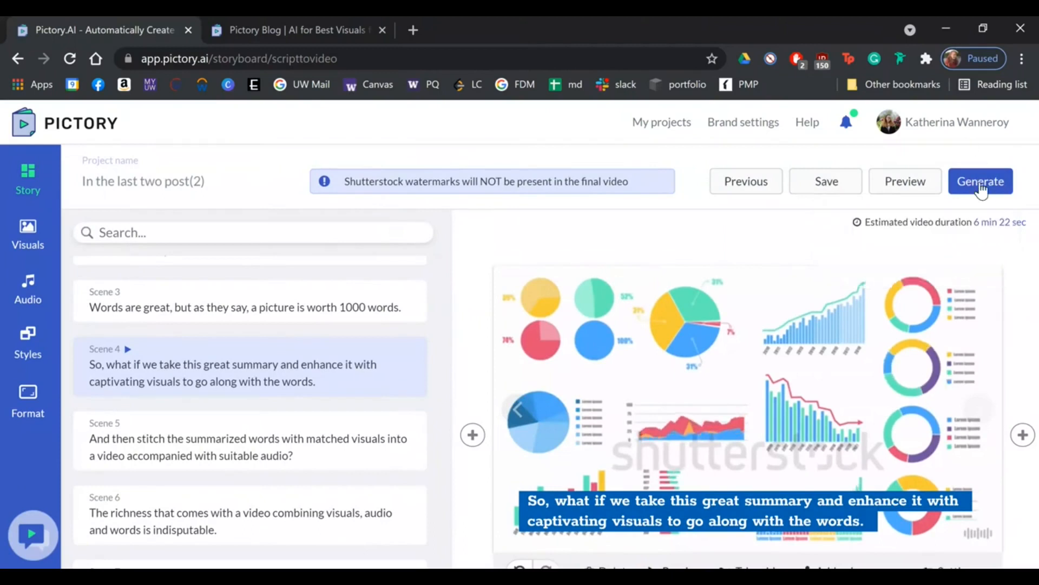
mouse_move(999, 189)
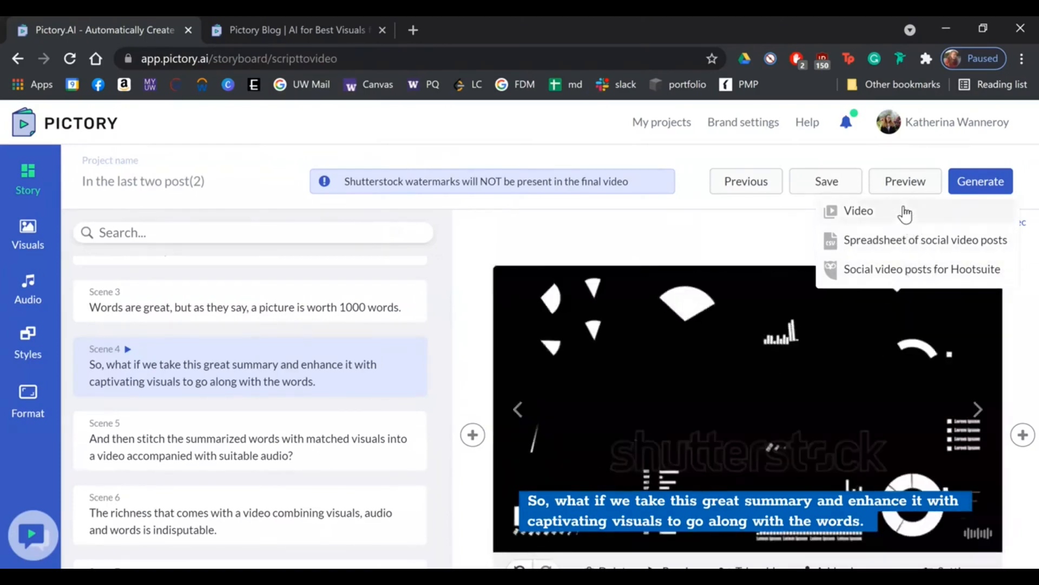
click(905, 213)
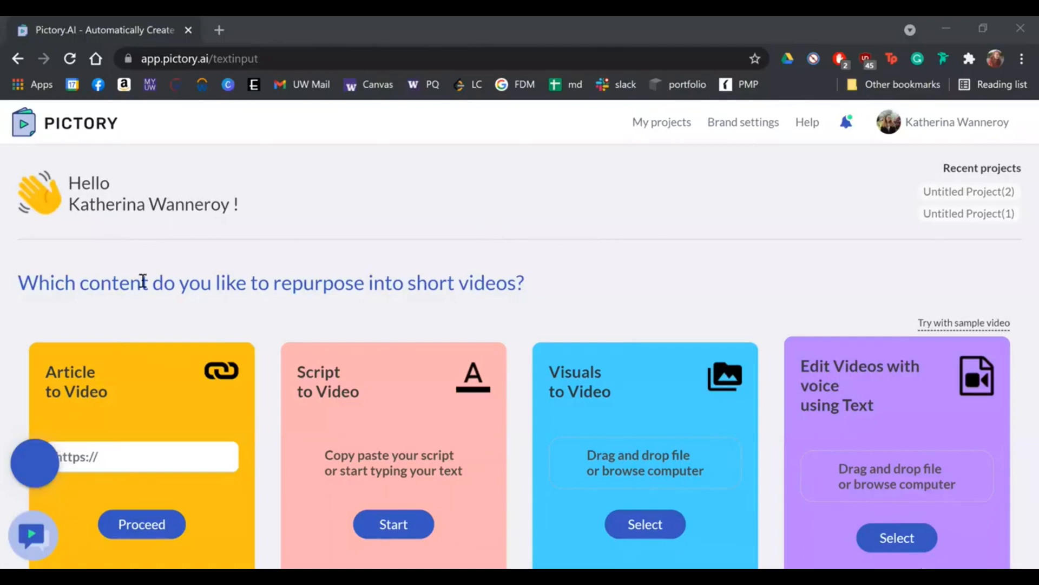
scroll(58, 390, down, 2)
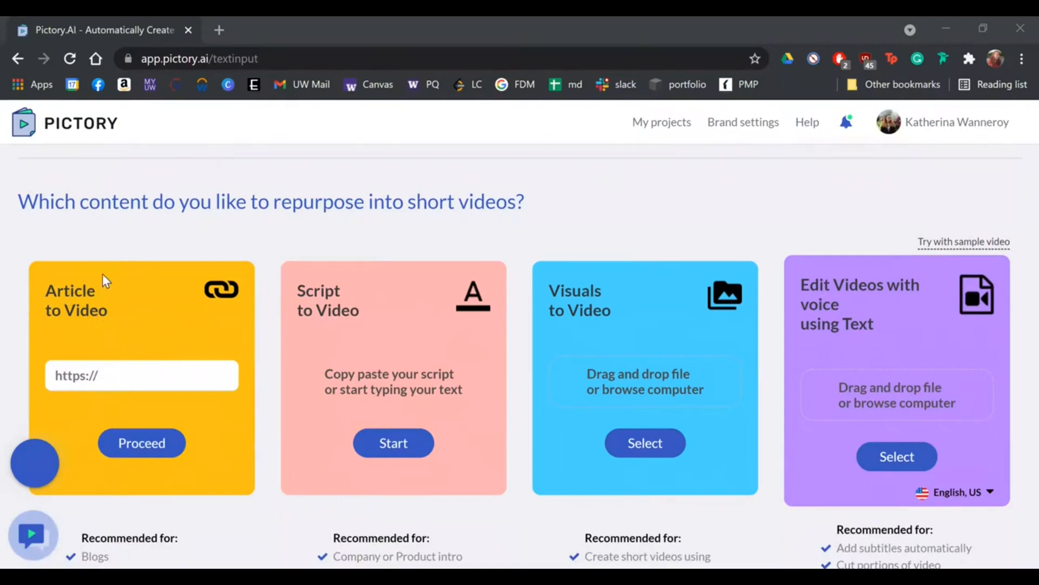
click(123, 380)
key(Down)
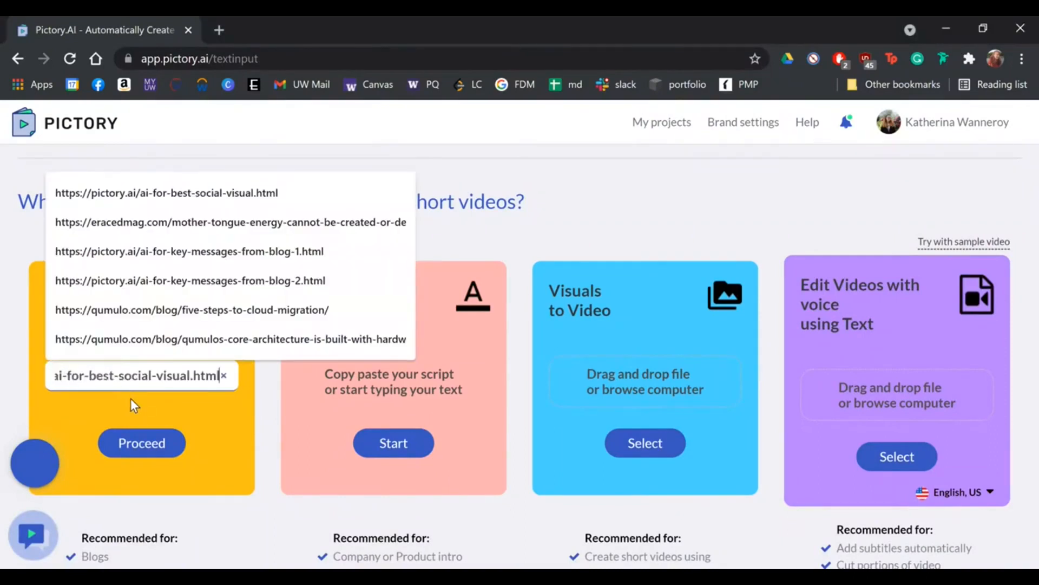
key(Return)
click(133, 450)
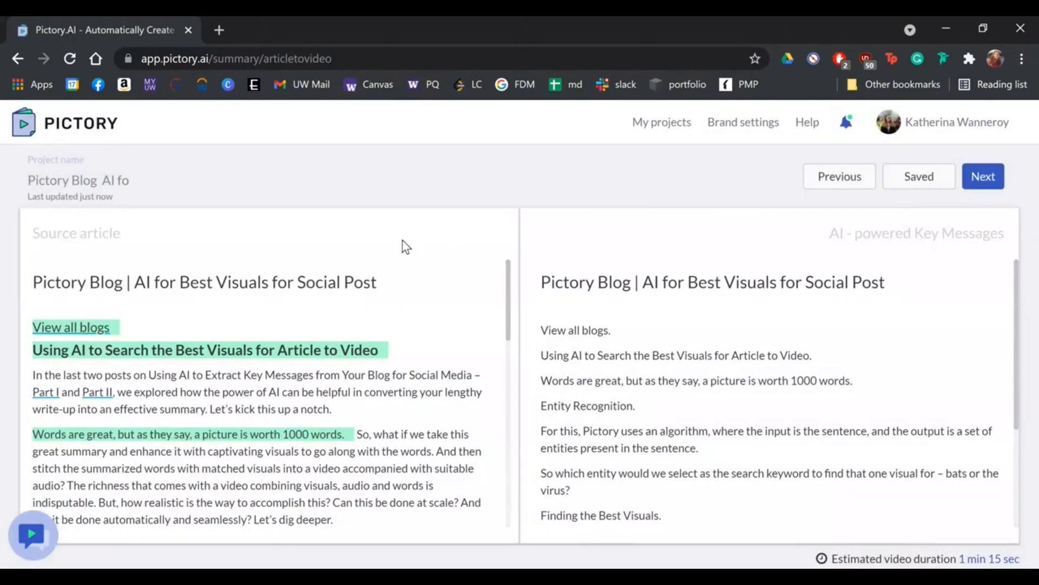
Review the highlighted sentences in the source article and remove "View all blogs." from the key messages
scroll(352, 371, down, 15)
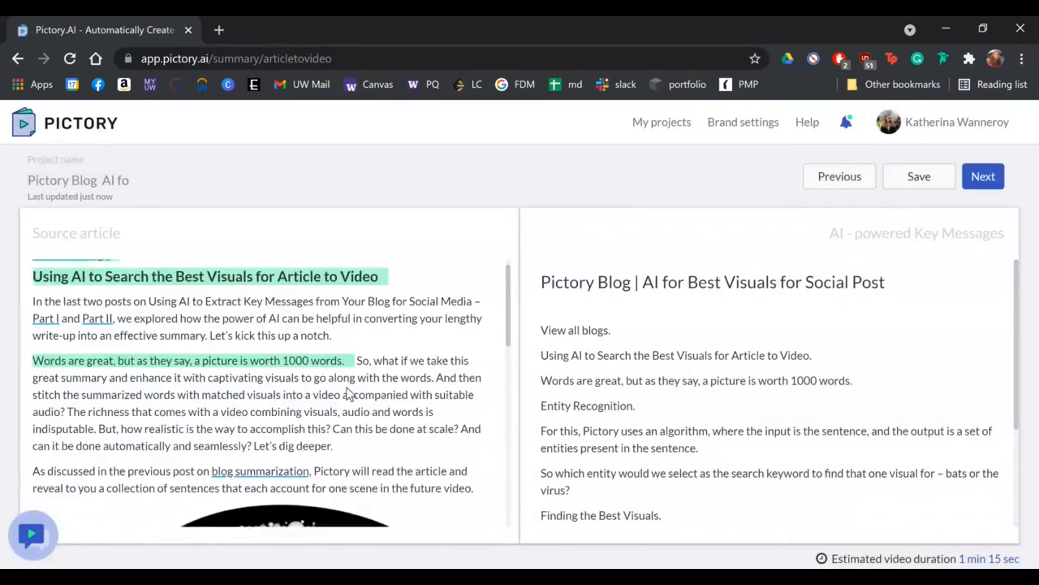
scroll(364, 448, up, 15)
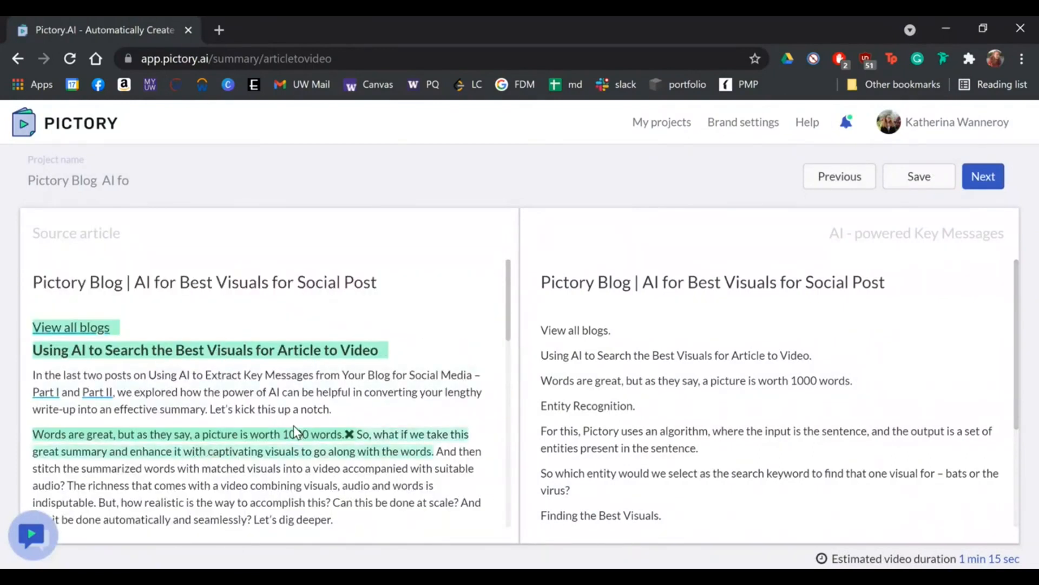
scroll(293, 425, down, 10)
scroll(269, 412, down, 3)
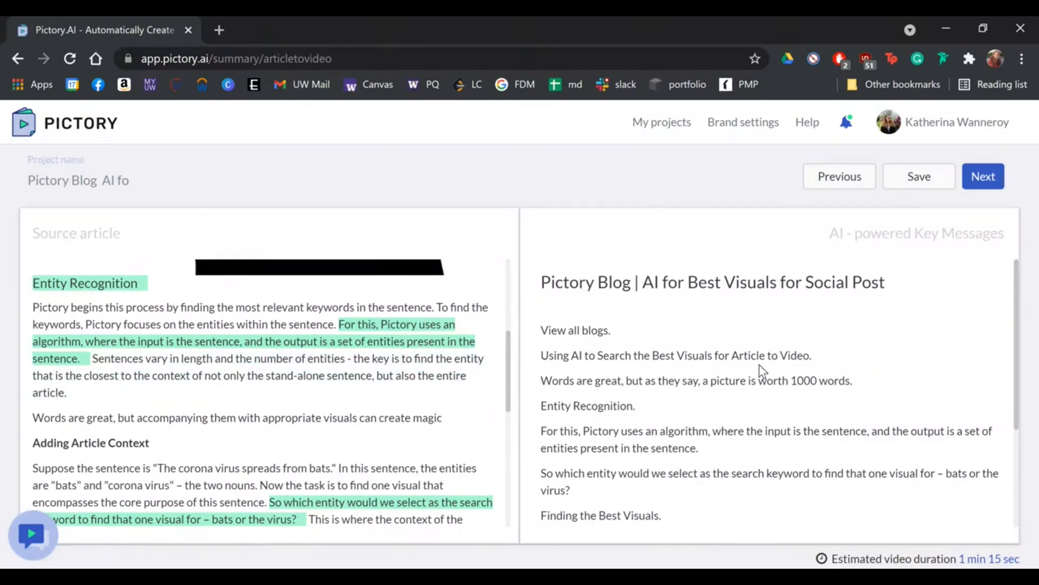
scroll(324, 449, up, 3)
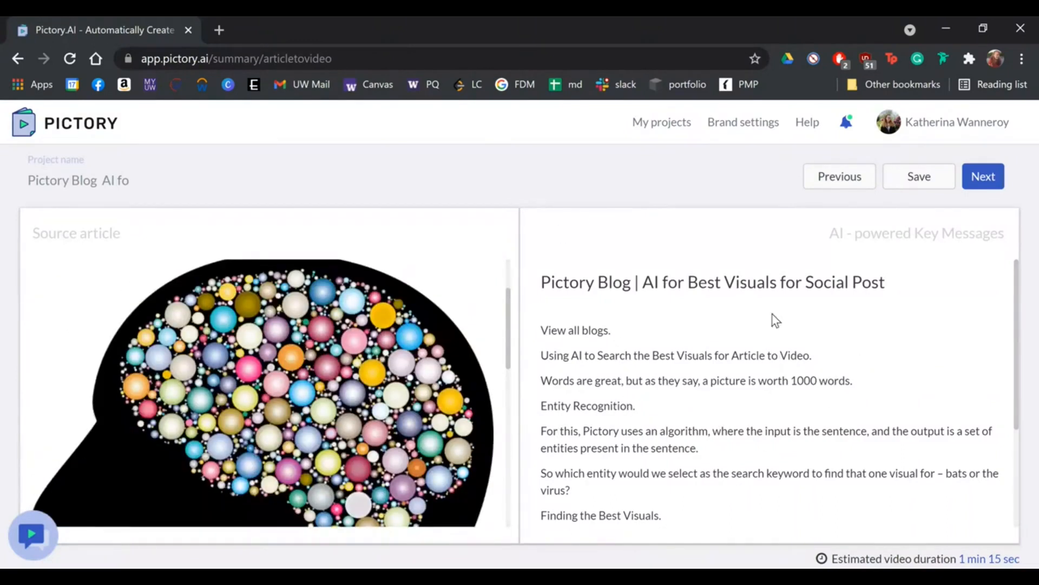
scroll(340, 371, up, 3)
click(362, 394)
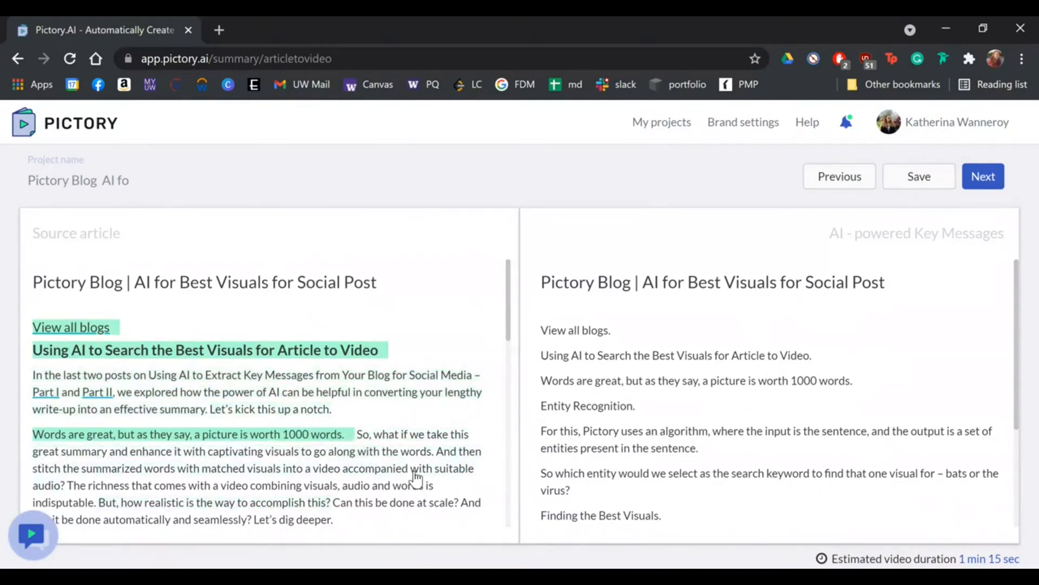
click(114, 329)
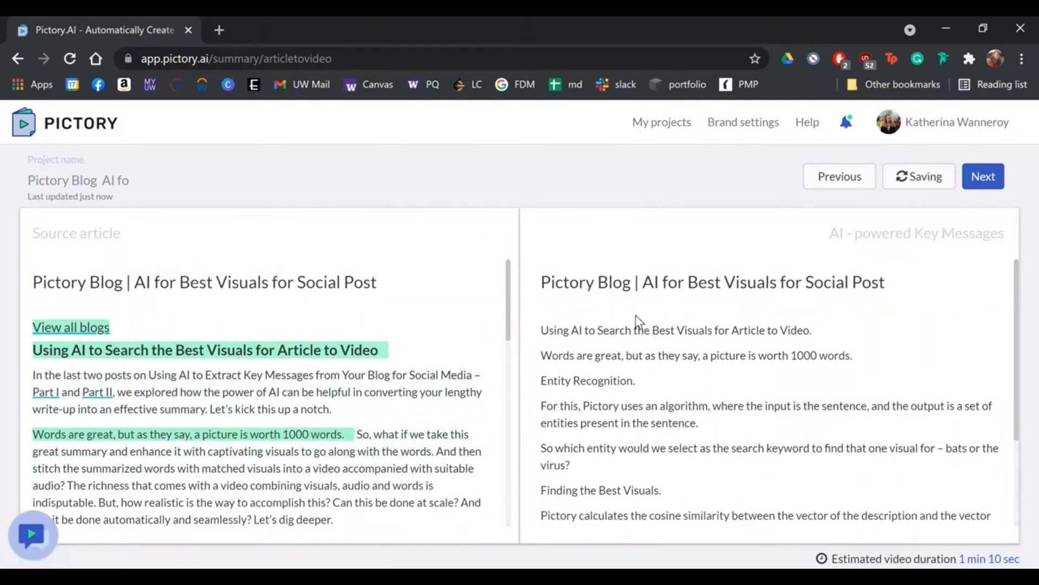
Add the sentence "Choices are great, but the task is to find one best fit match." to the key messages
scroll(99, 451, down, 3)
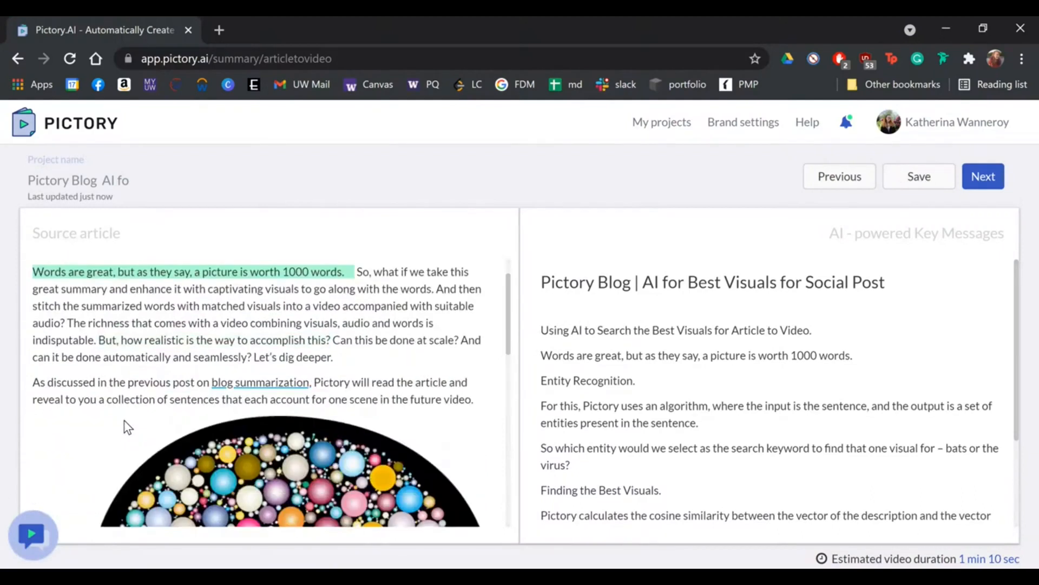
scroll(255, 349, down, 10)
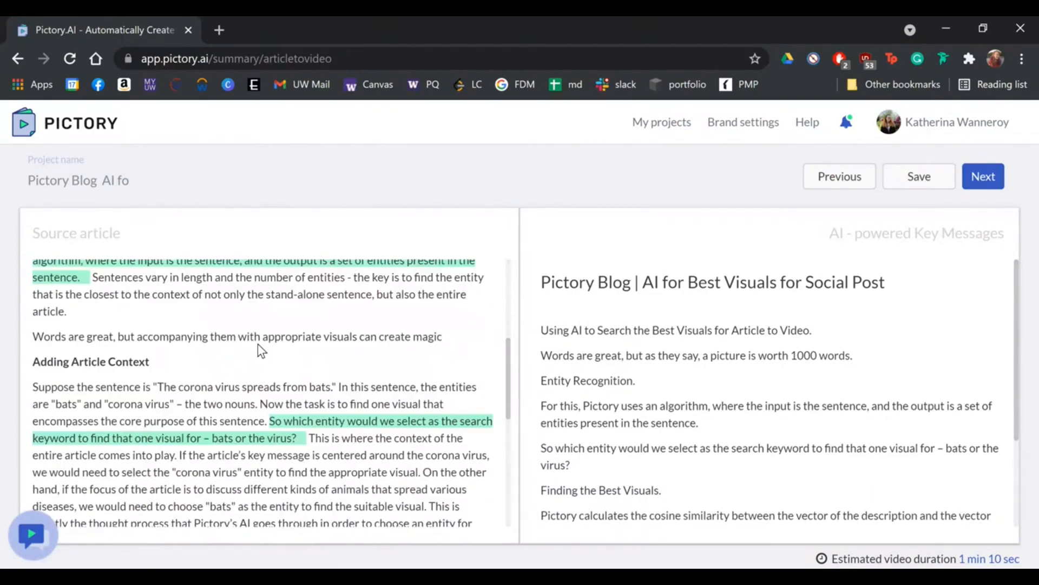
scroll(260, 349, down, 3)
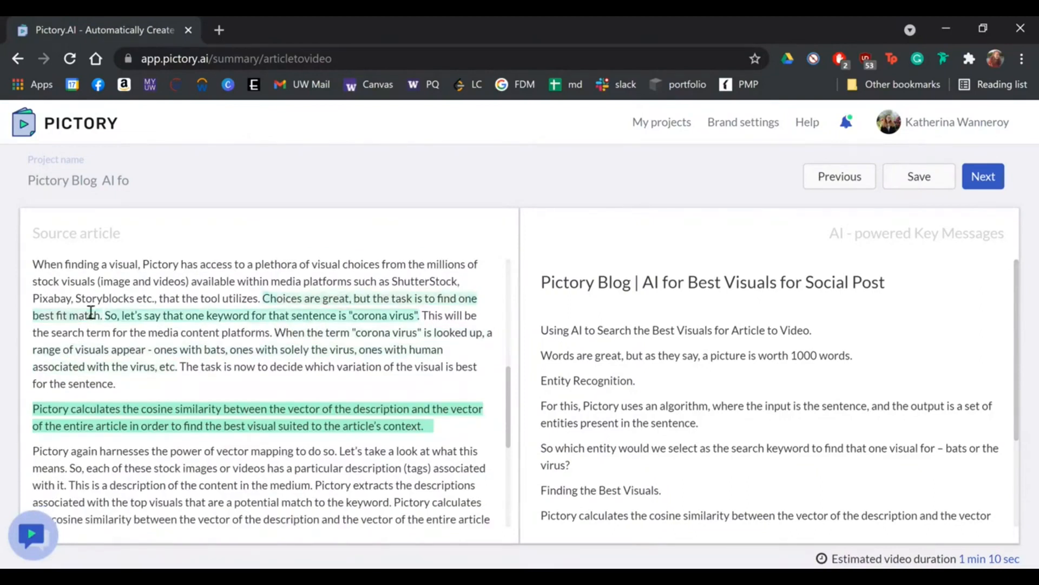
click(317, 301)
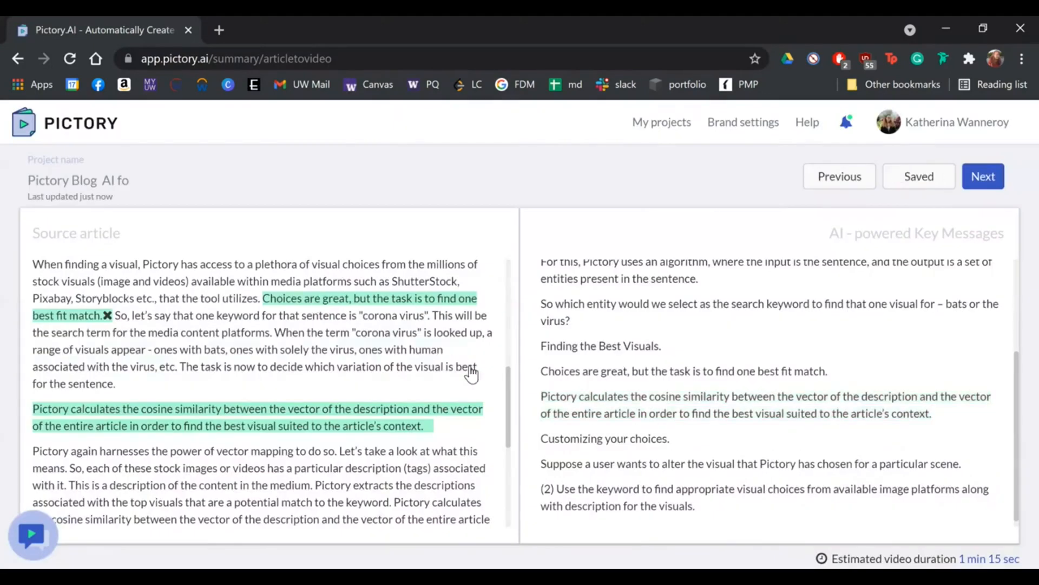
drag(547, 370, 838, 370)
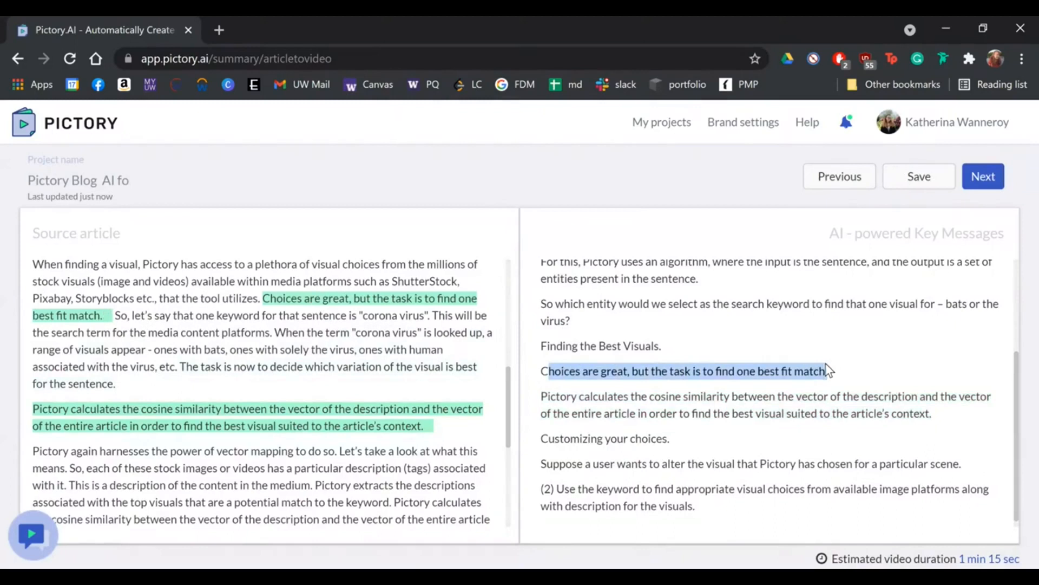
click(807, 369)
Remove "Customizing your choices" and the sentence starting "(2) Use the keyword to find appropriate visual choices" from the key messages
scroll(317, 377, down, 5)
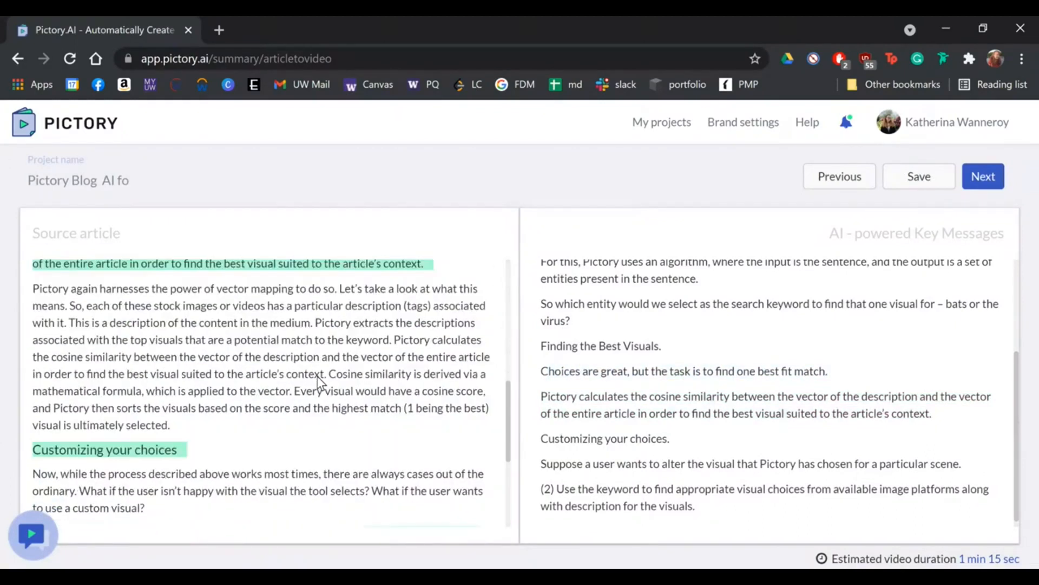
click(181, 369)
scroll(294, 376, down, 5)
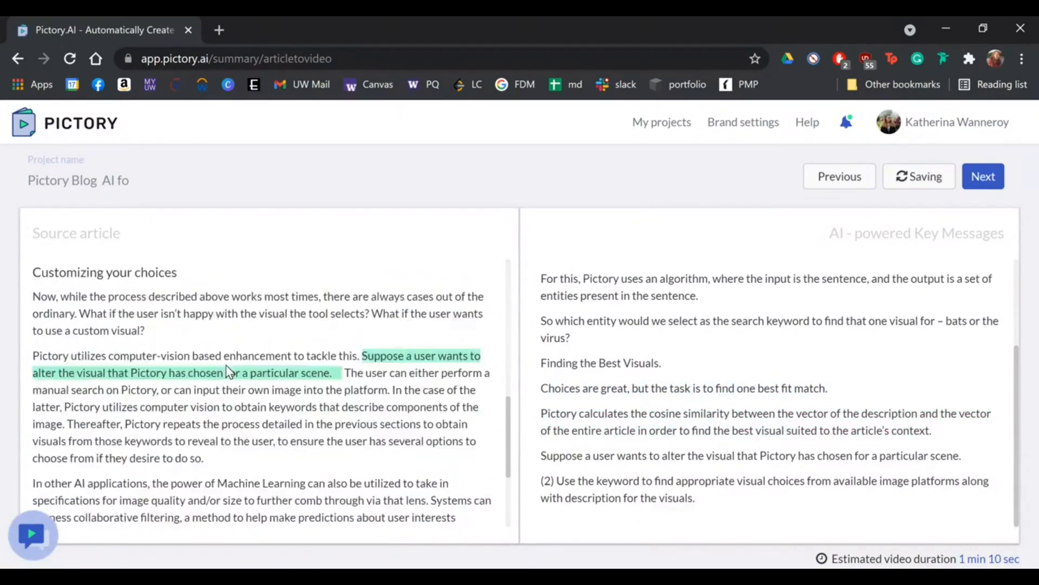
scroll(279, 333, up, 1)
scroll(281, 350, down, 8)
scroll(222, 388, up, 4)
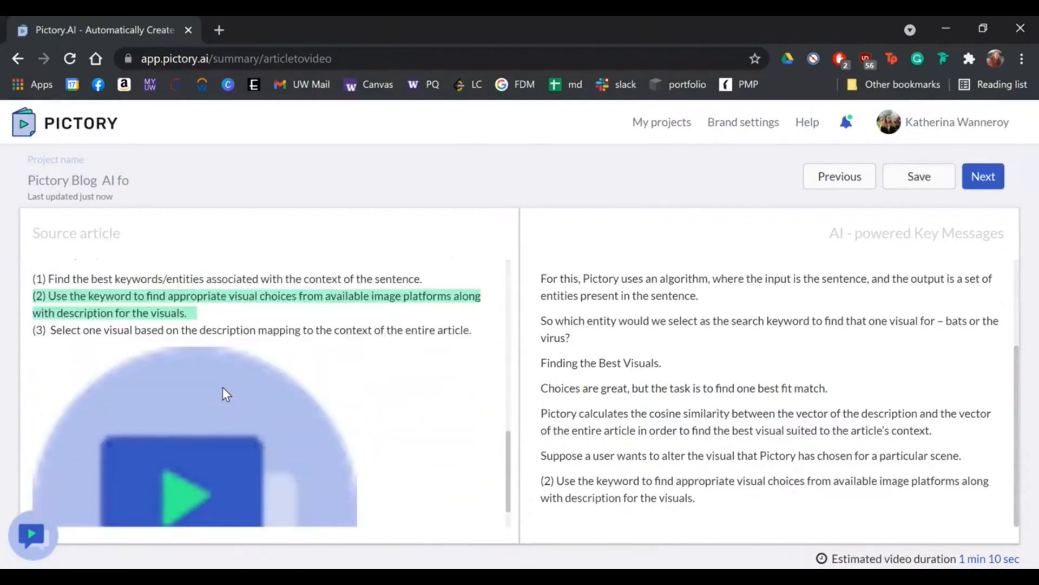
click(191, 394)
scroll(305, 408, down, 3)
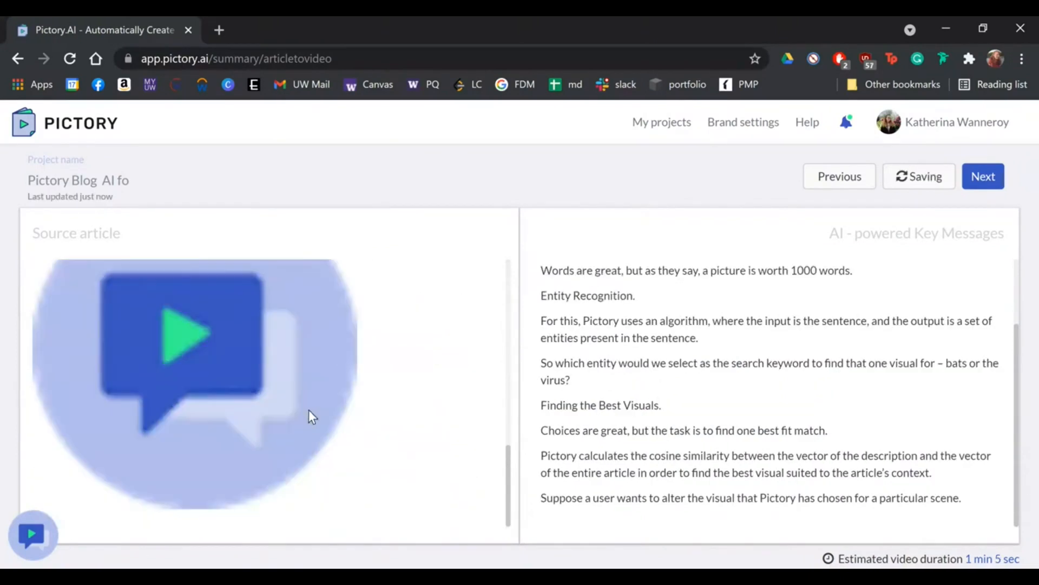
Check the edited key messages, then create the storyboard in the 16:9 Landscape aspect ratio
scroll(312, 406, up, 6)
scroll(313, 403, up, 15)
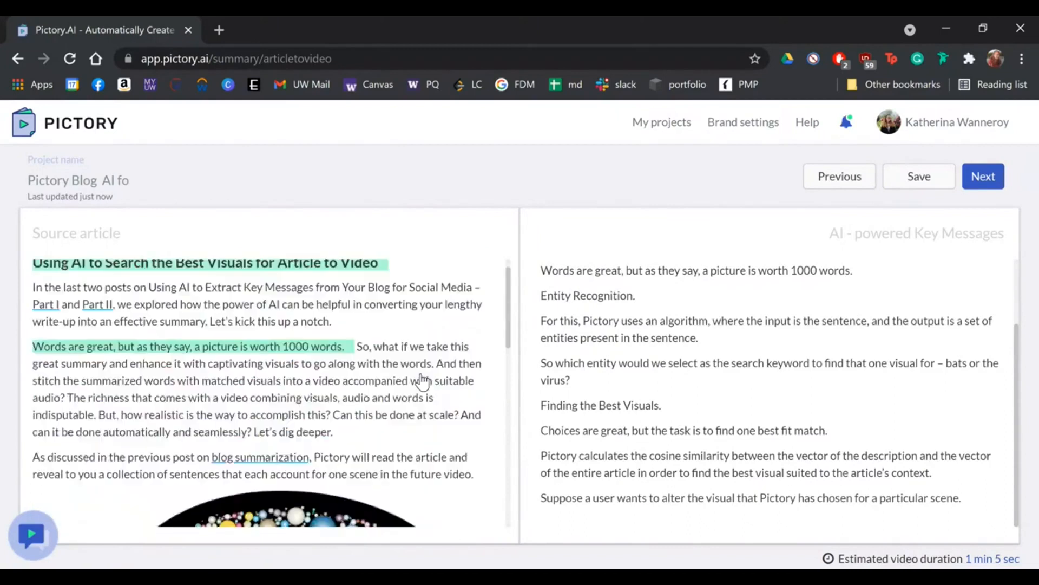
scroll(759, 292, up, 2)
scroll(716, 322, down, 2)
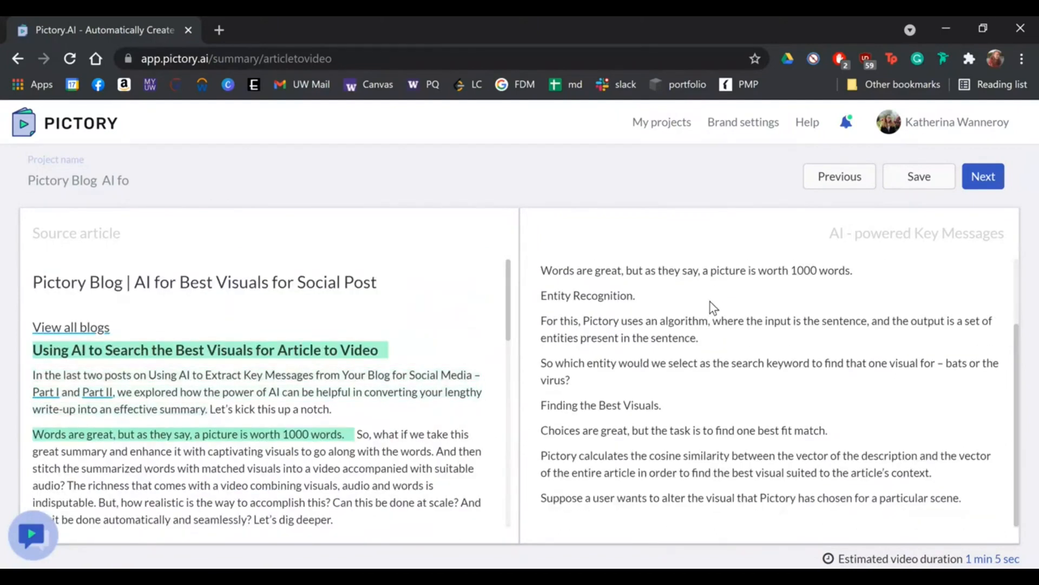
scroll(752, 455, up, 2)
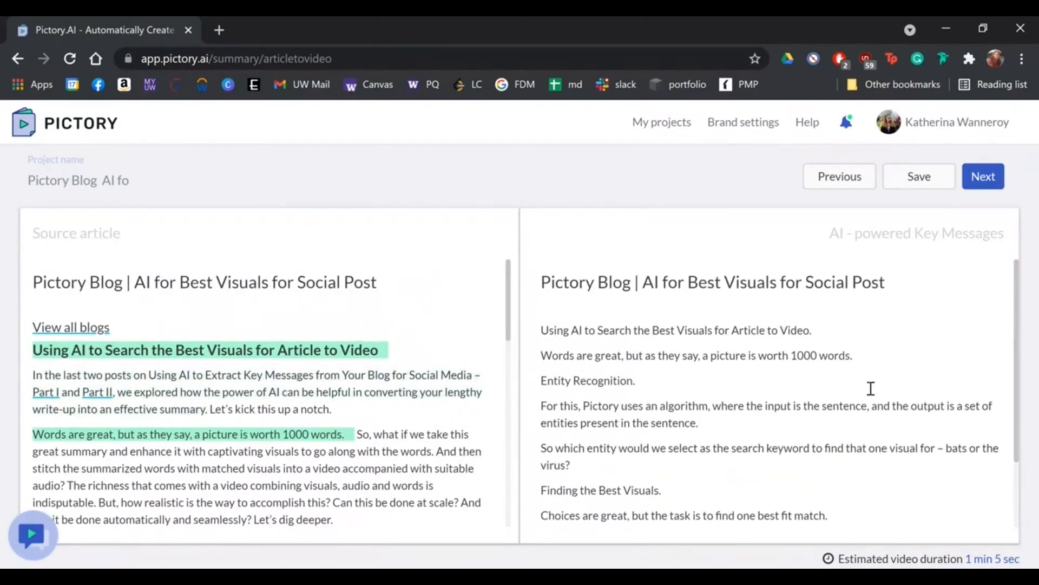
click(983, 177)
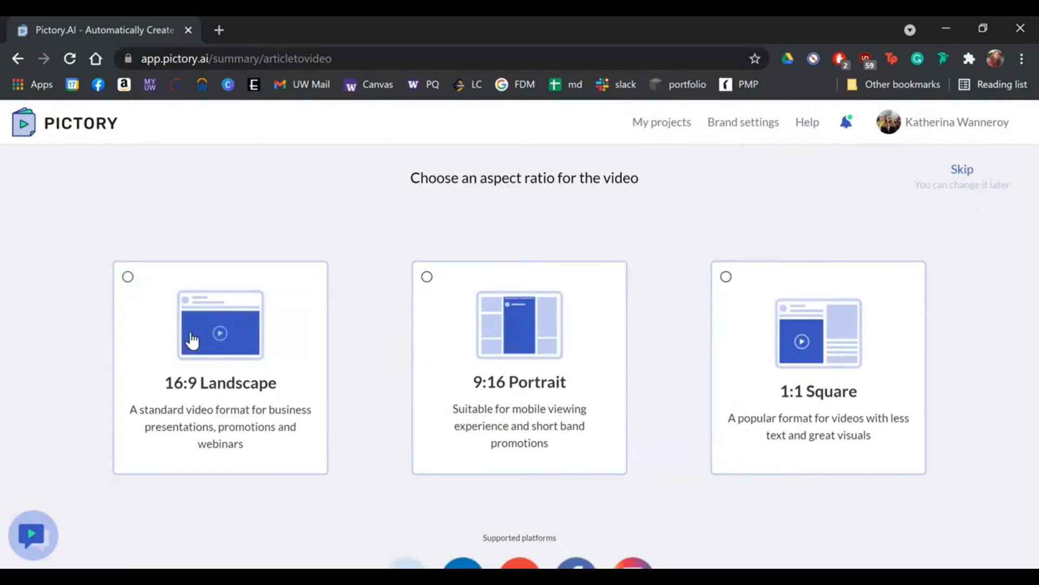
click(220, 389)
click(222, 382)
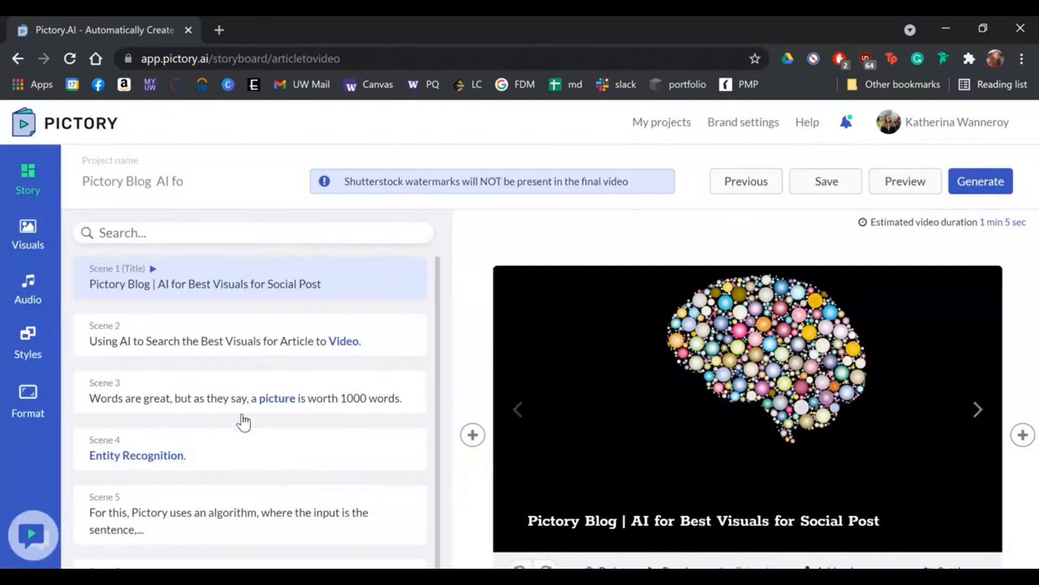
Look through the visuals chosen for Scenes 2, 3 and 4 of the new storyboard
scroll(483, 453, down, 2)
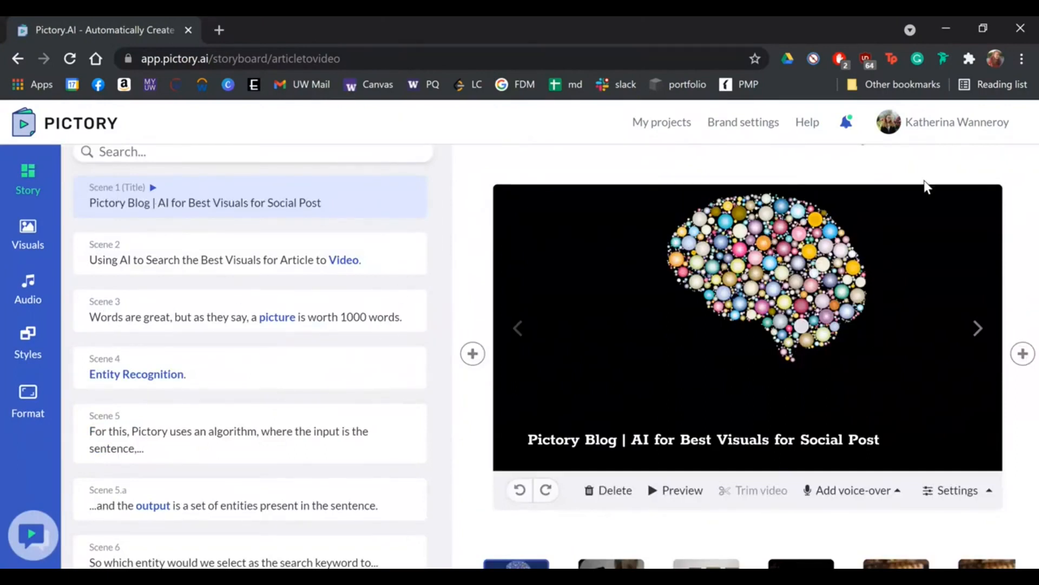
scroll(595, 460, down, 2)
click(622, 520)
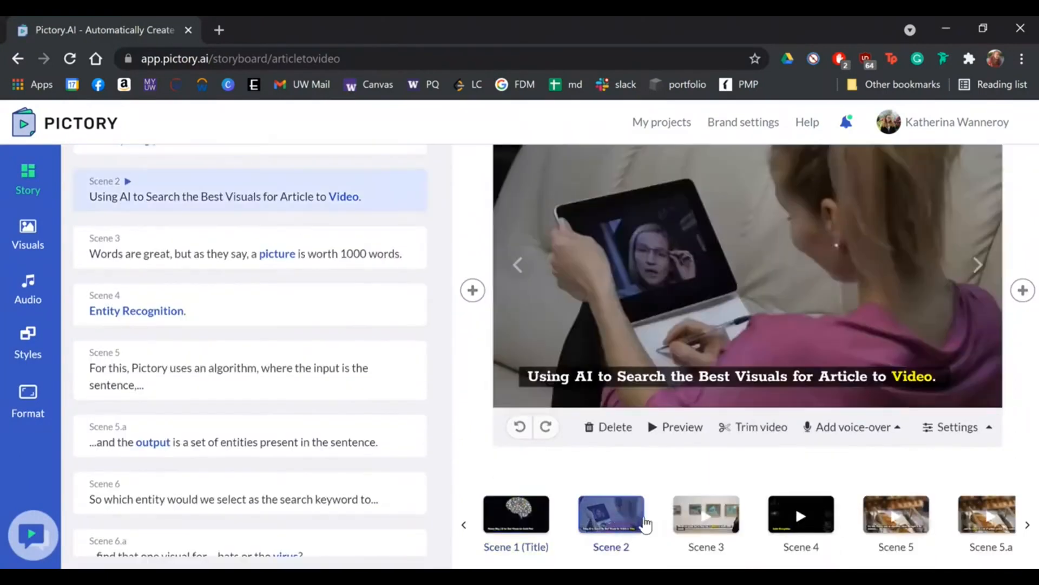
click(705, 511)
click(801, 515)
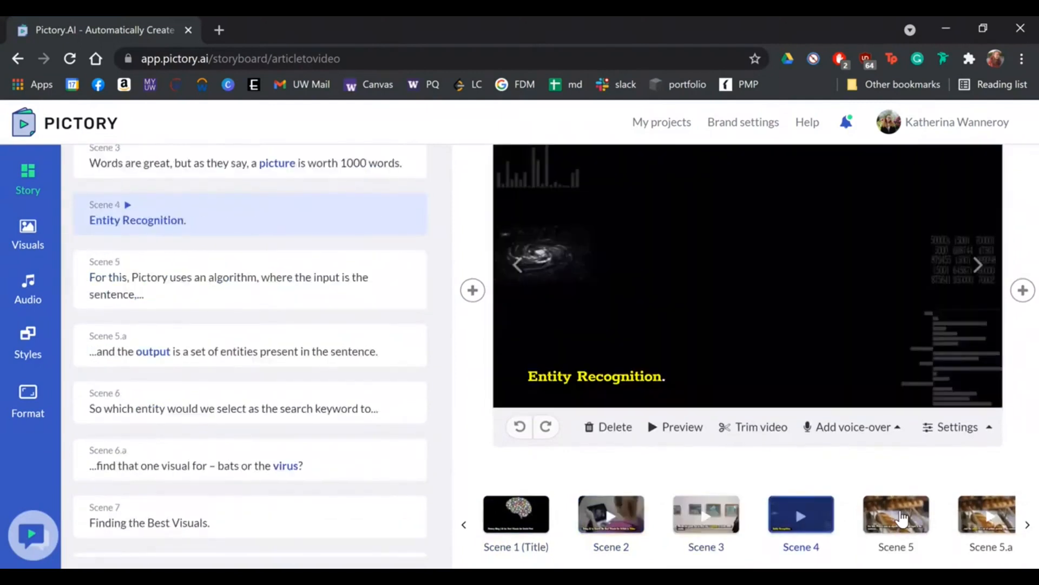
Look through the visuals and captions of Scenes 5 and 5.a, comparing them with Scenes 2, 3 and 4
click(901, 533)
click(991, 517)
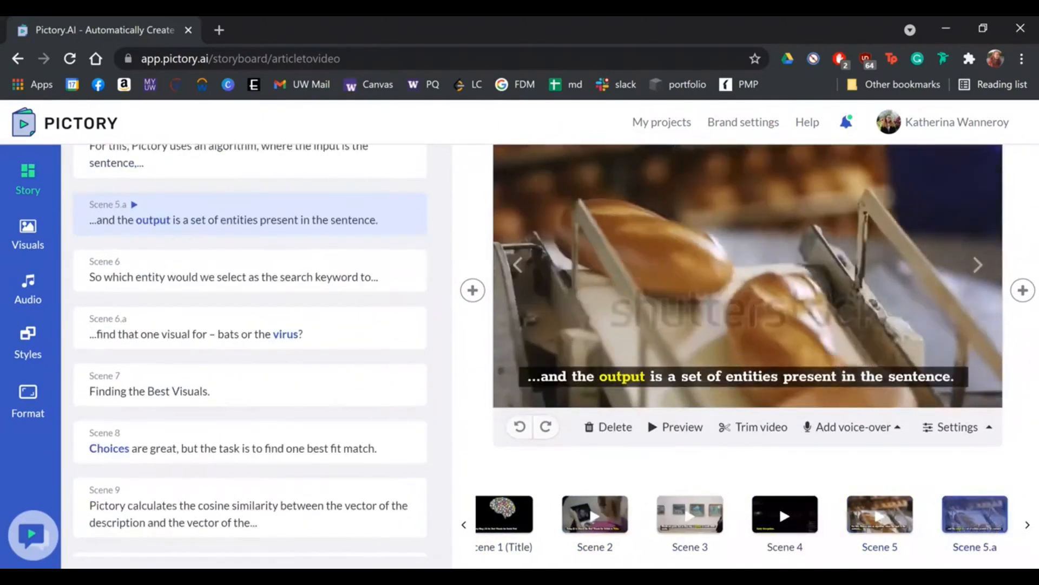
click(603, 511)
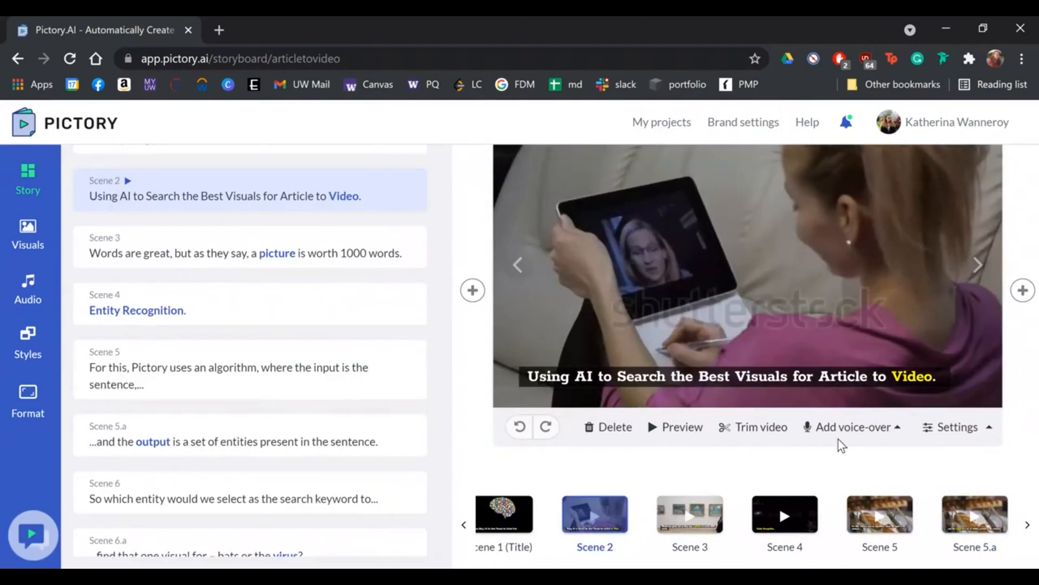
click(690, 522)
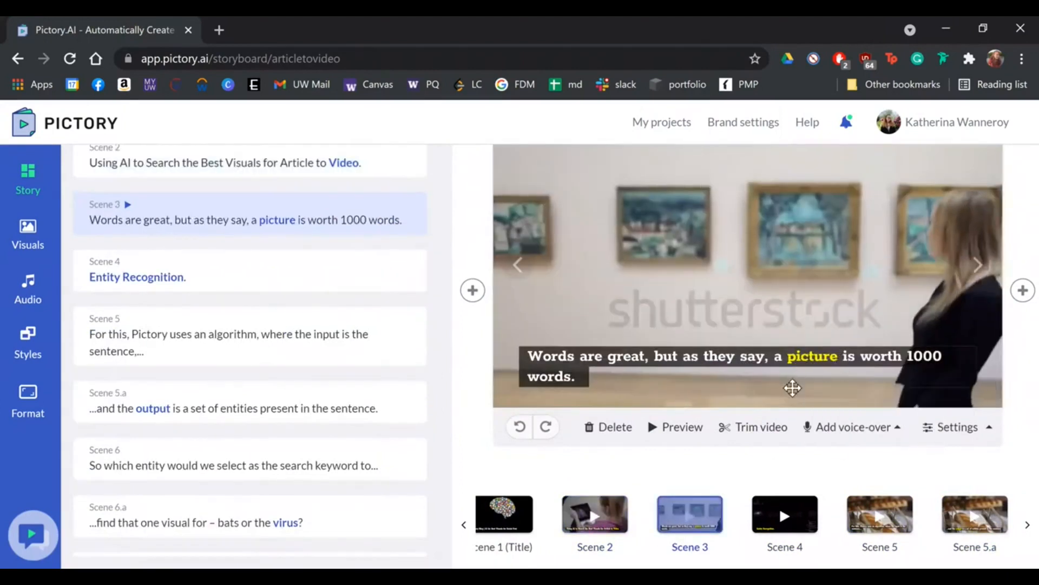
click(806, 518)
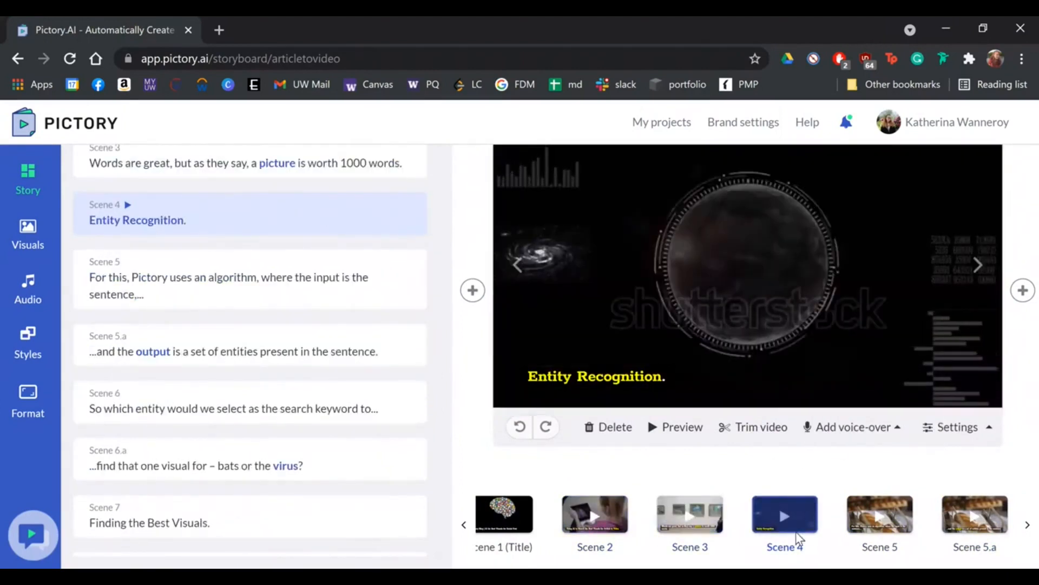
click(912, 517)
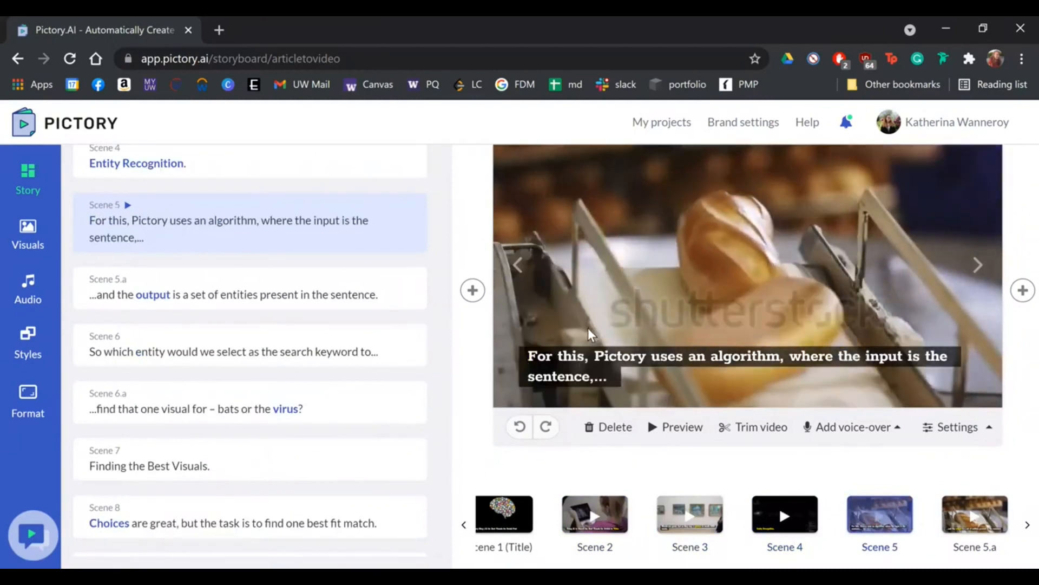
scroll(444, 433, up, 2)
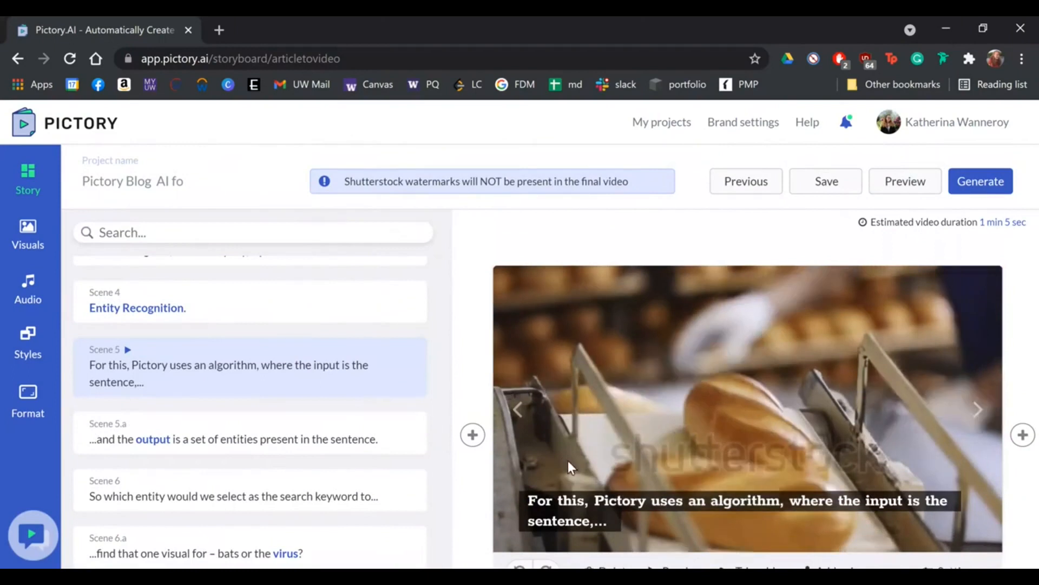
scroll(638, 428, down, 2)
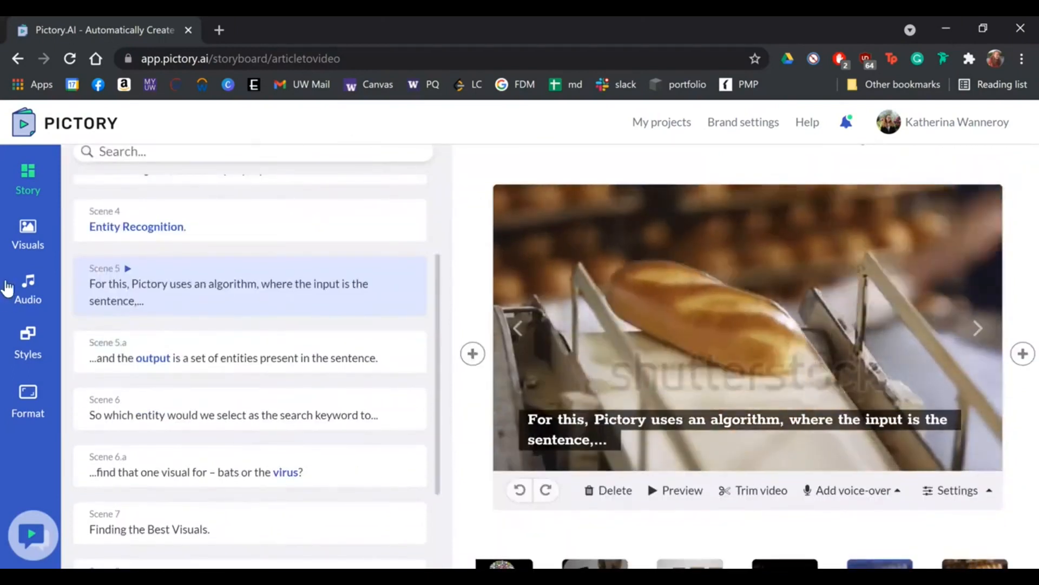
Replace Scene 5's bread-factory footage with the animated charts and graphs clip from the visuals library
click(32, 233)
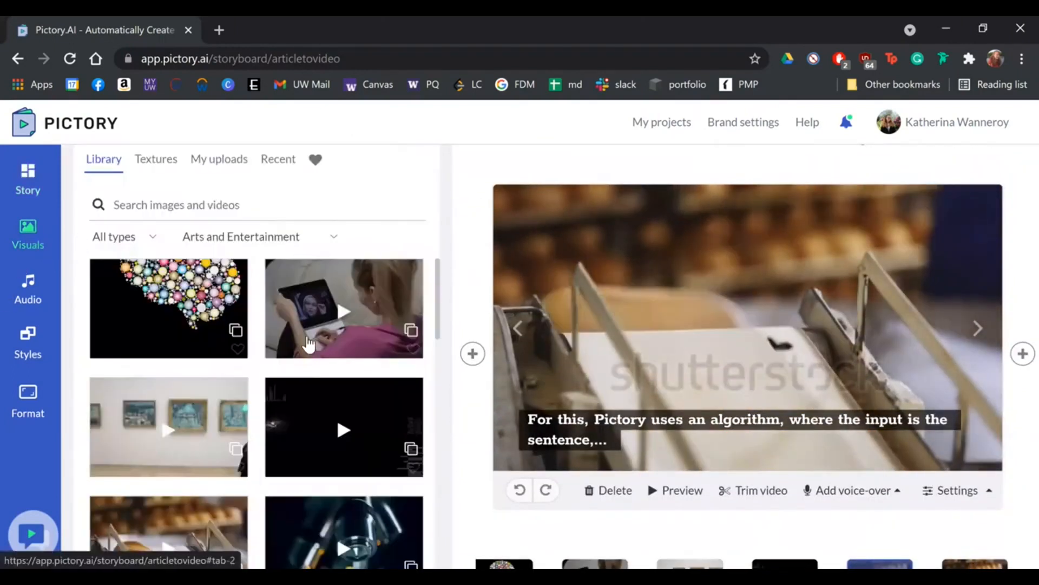
scroll(308, 407, down, 8)
click(351, 405)
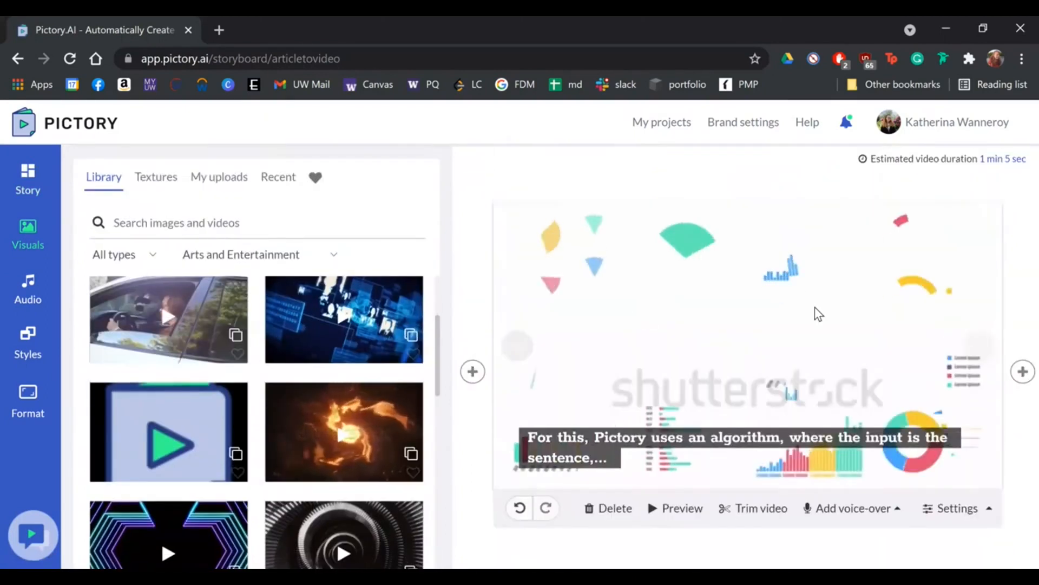
scroll(834, 421, down, 1)
scroll(237, 395, up, 1)
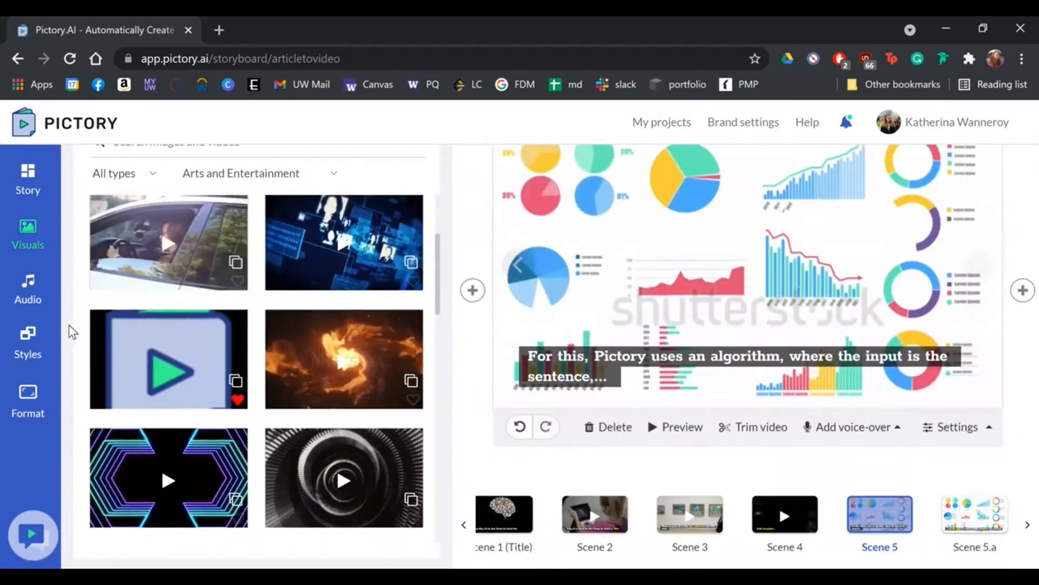
Look at the background music tracks and the available voice-over voices
click(28, 285)
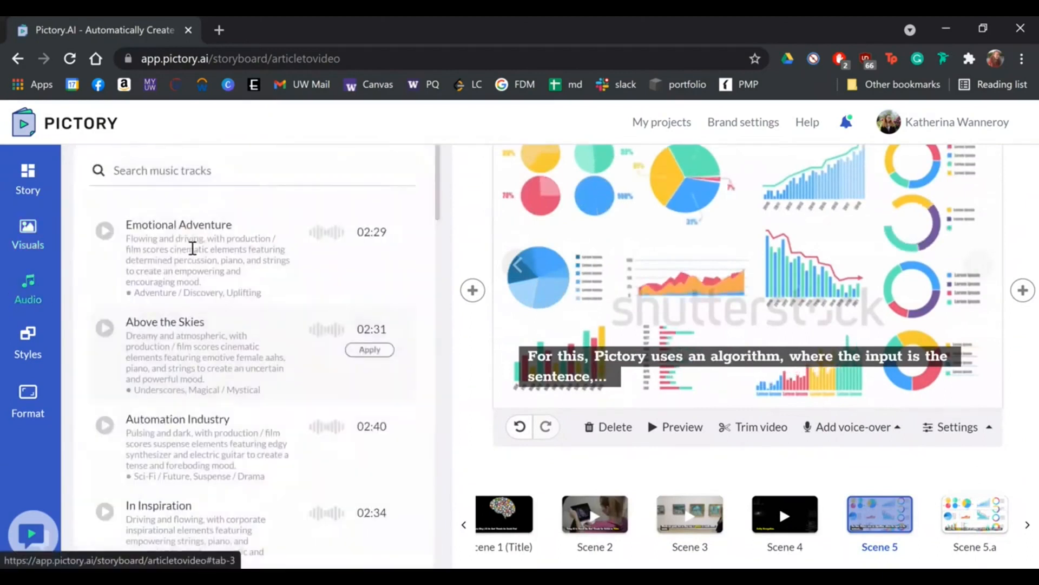
click(214, 241)
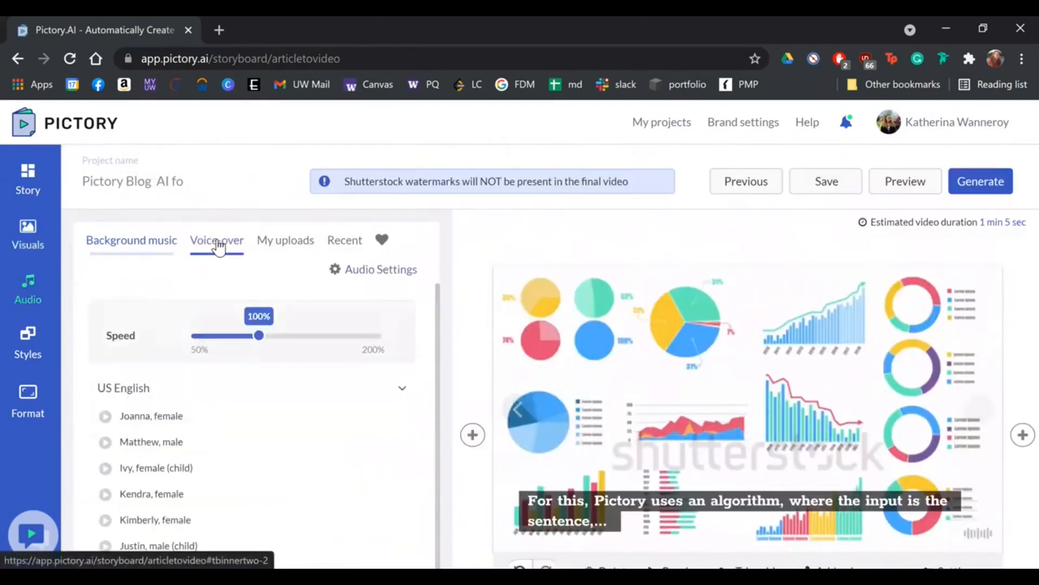
Apply Theme 2 as the video's style and check the new caption look on Scene 5
click(24, 340)
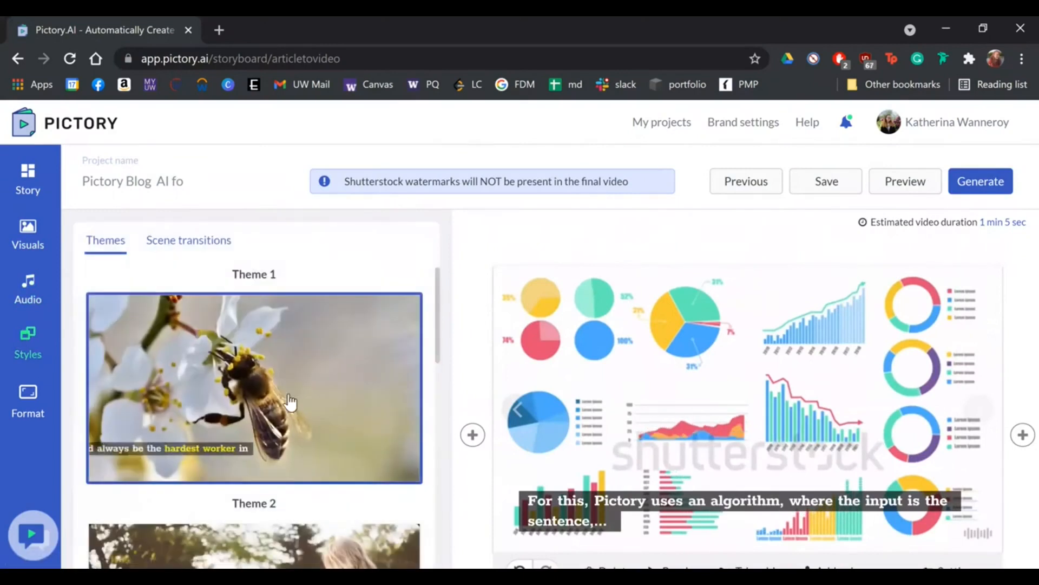
scroll(303, 412, down, 3)
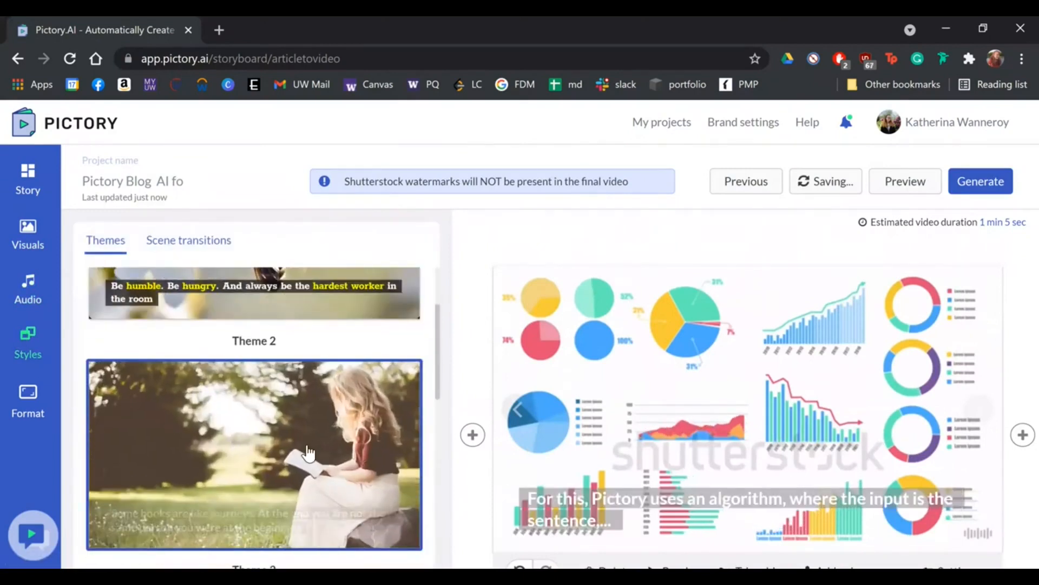
scroll(332, 470, down, 3)
scroll(701, 482, down, 1)
scroll(701, 482, down, 2)
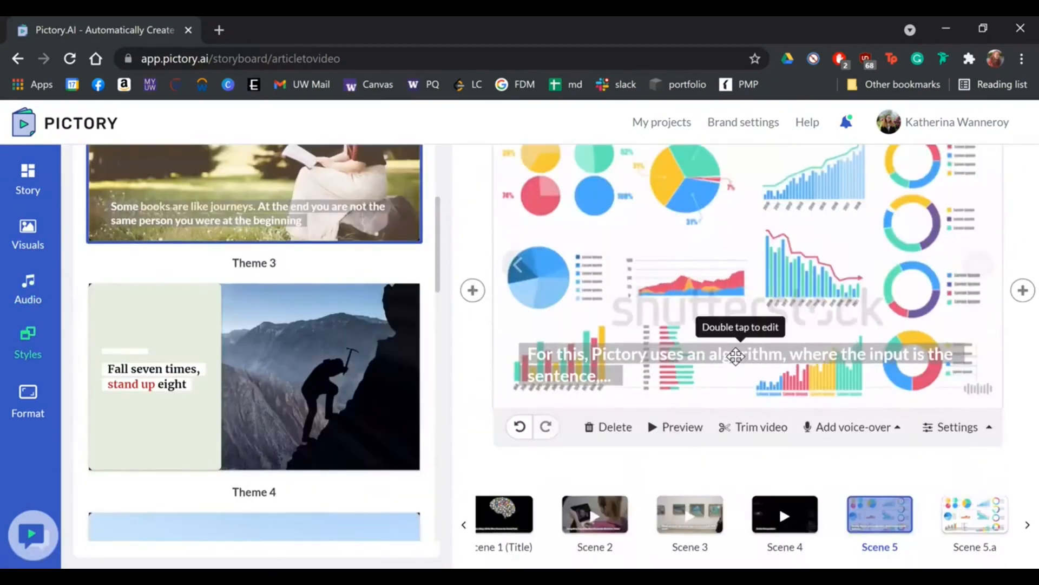
Highlight the word "algorithm" in Scene 5's caption, clear the highlighting again and close the text editing
double_click(736, 353)
click(586, 330)
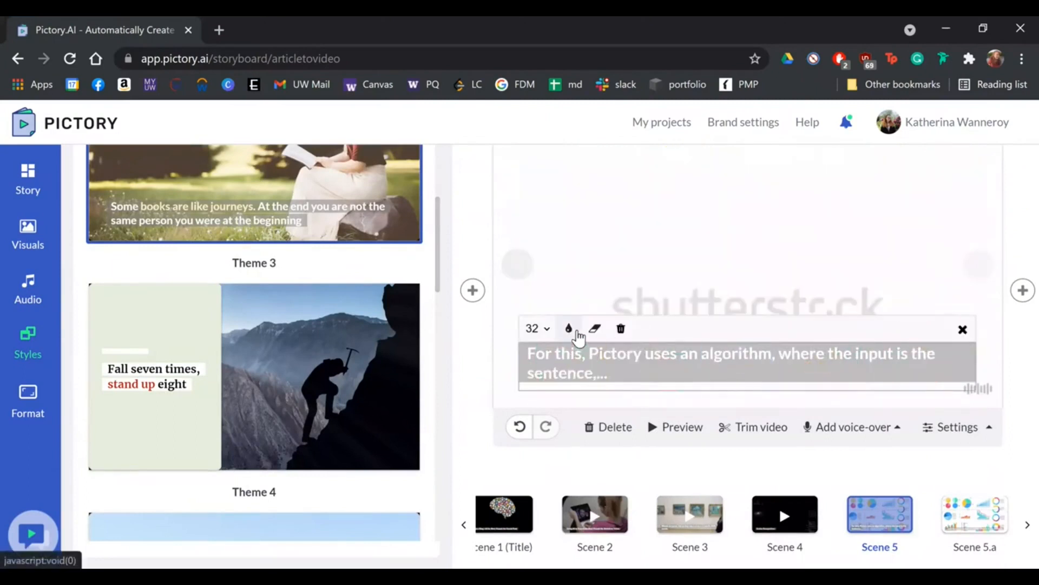
click(732, 358)
double_click(734, 361)
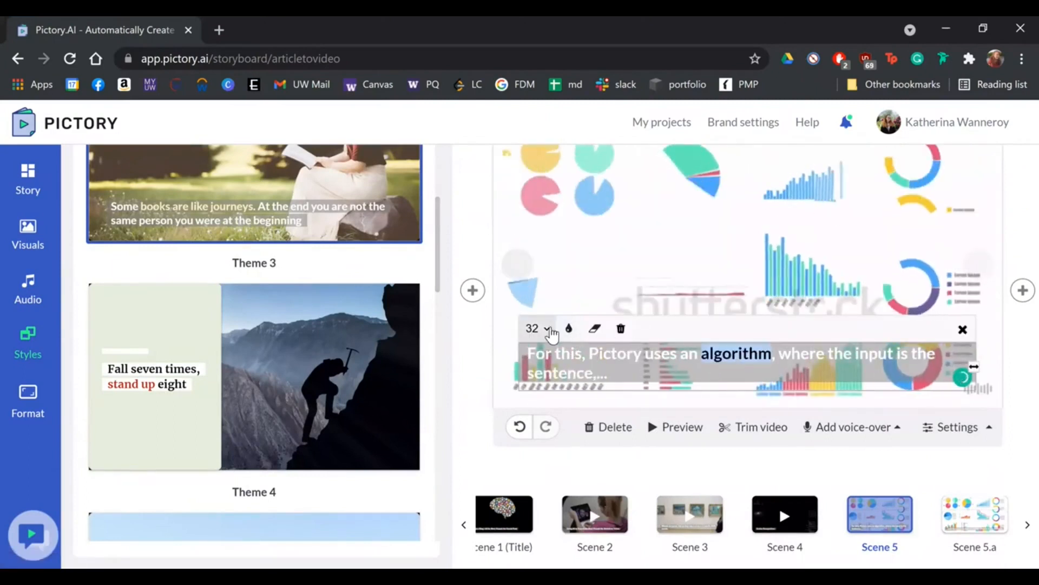
click(568, 328)
double_click(704, 359)
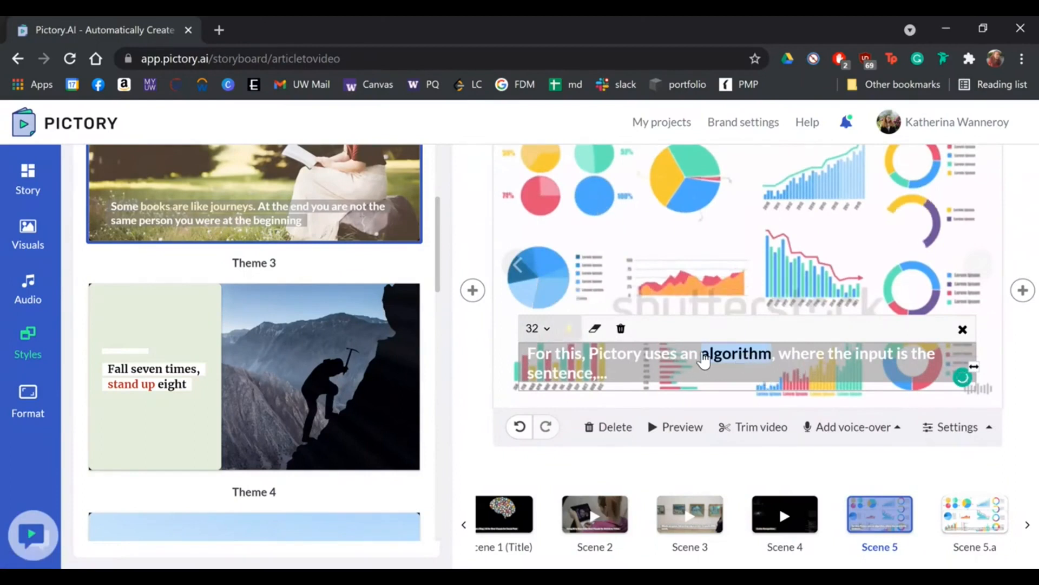
click(594, 330)
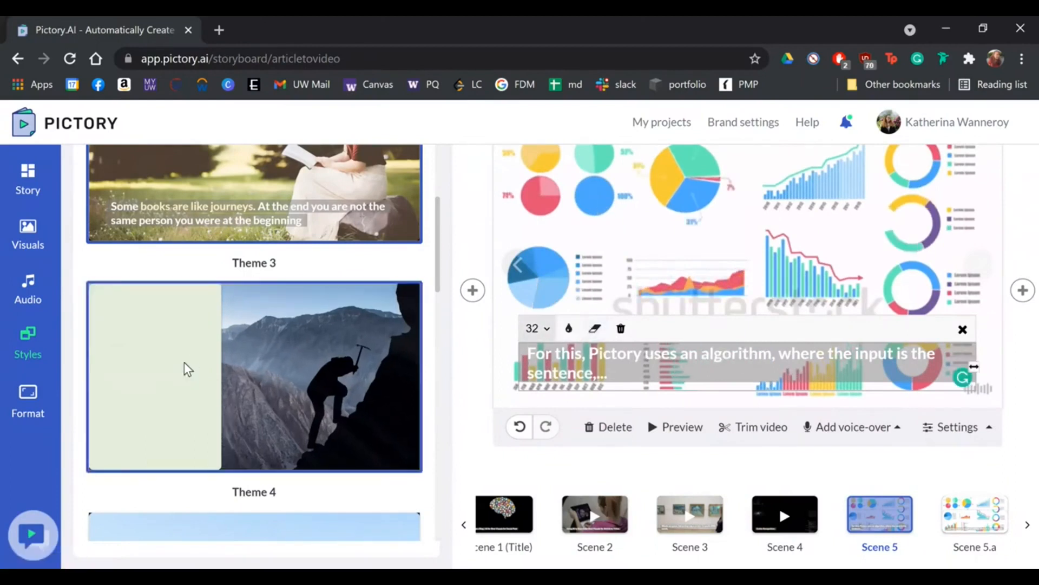
scroll(186, 366, up, 5)
scroll(519, 360, up, 3)
click(215, 266)
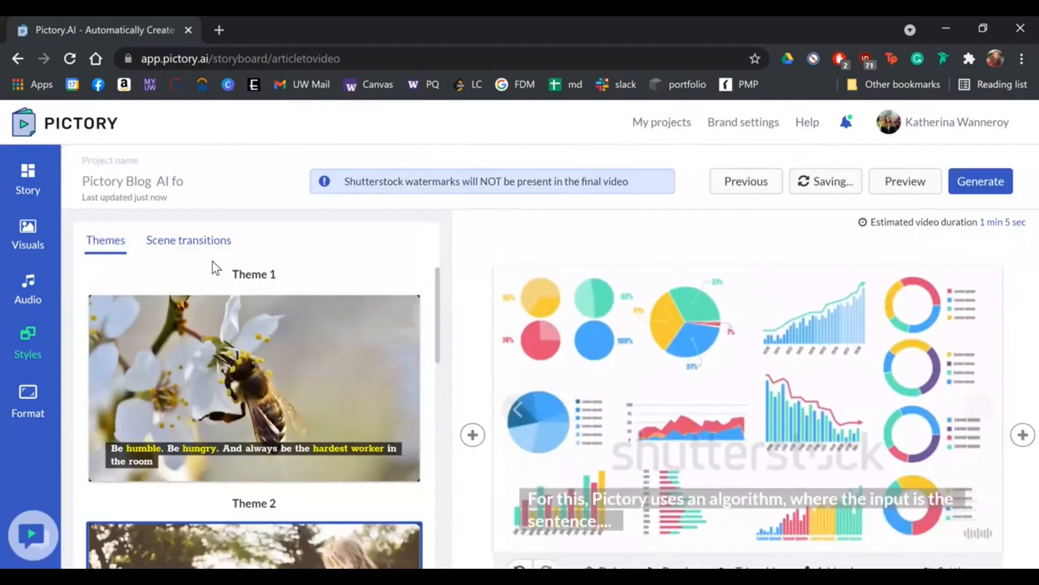
Return to the story scenes and review the output options offered for generating the video, including social video posts
click(30, 187)
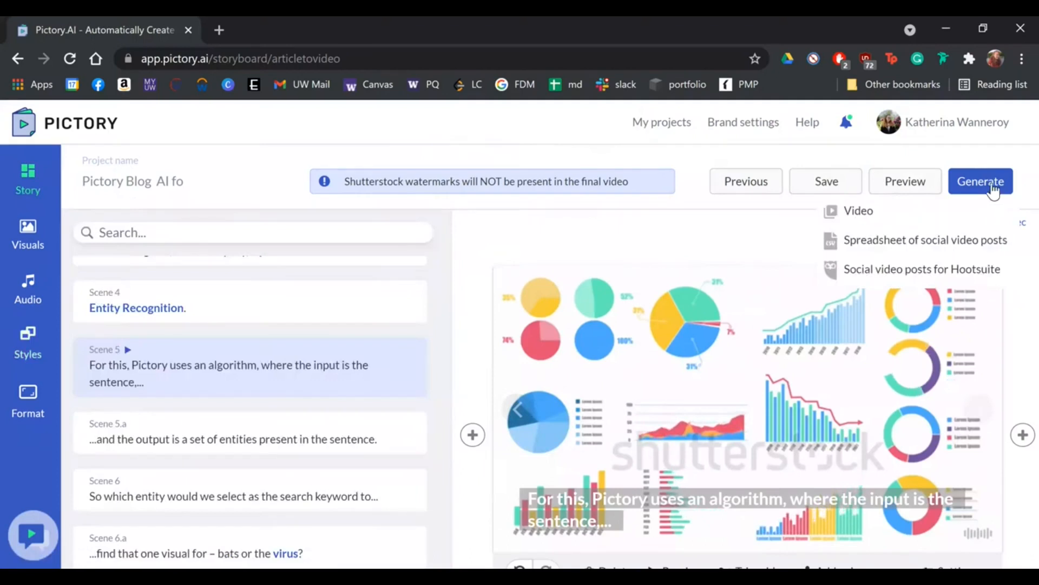
mouse_move(982, 182)
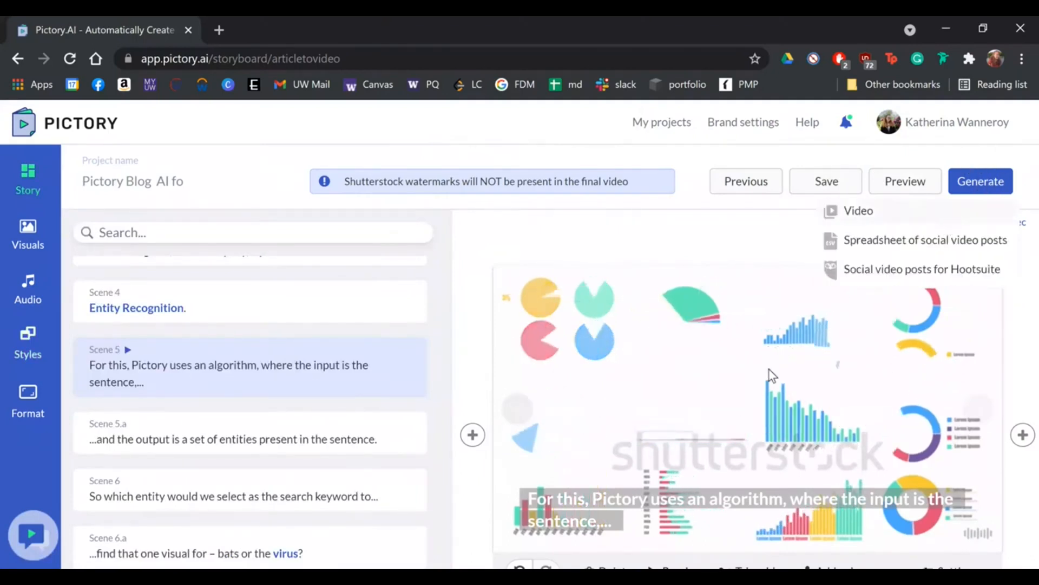
scroll(577, 470, down, 3)
scroll(798, 480, up, 3)
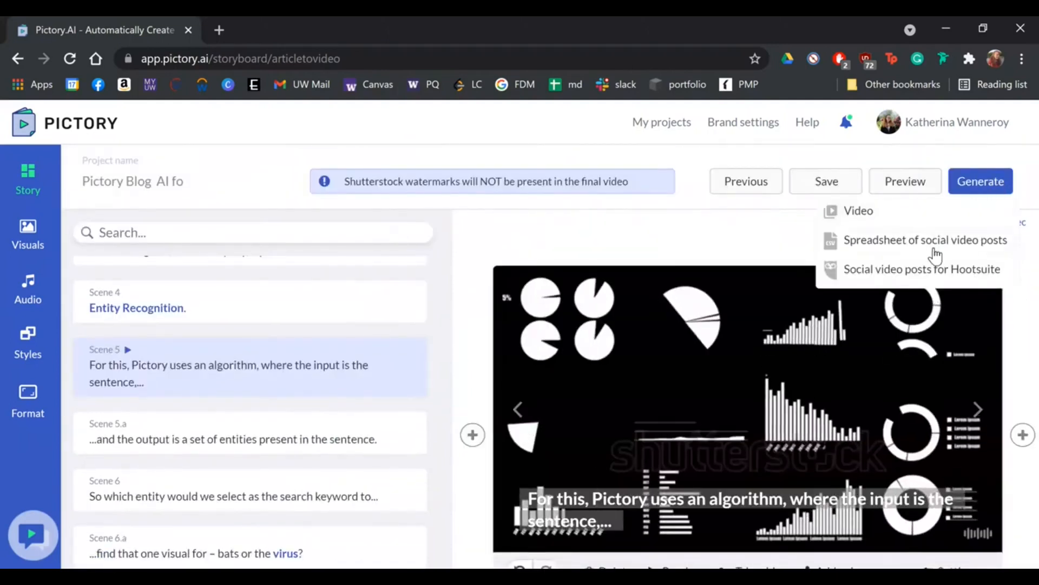
scroll(703, 342, down, 3)
scroll(866, 303, up, 3)
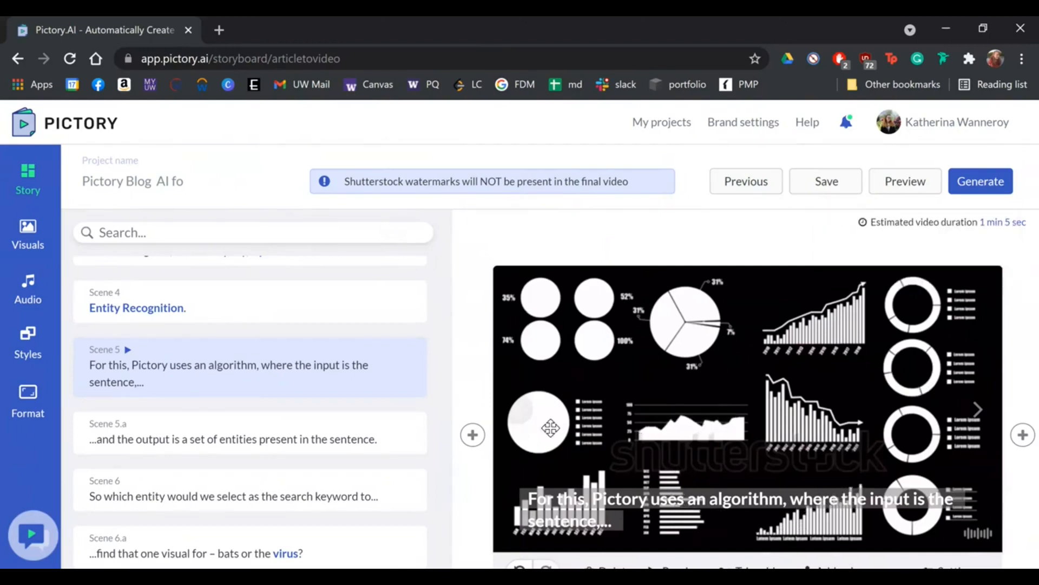
Check the restyled captions and visuals of Scenes 3, 4, 5 and 5.a
scroll(595, 379, down, 3)
click(694, 528)
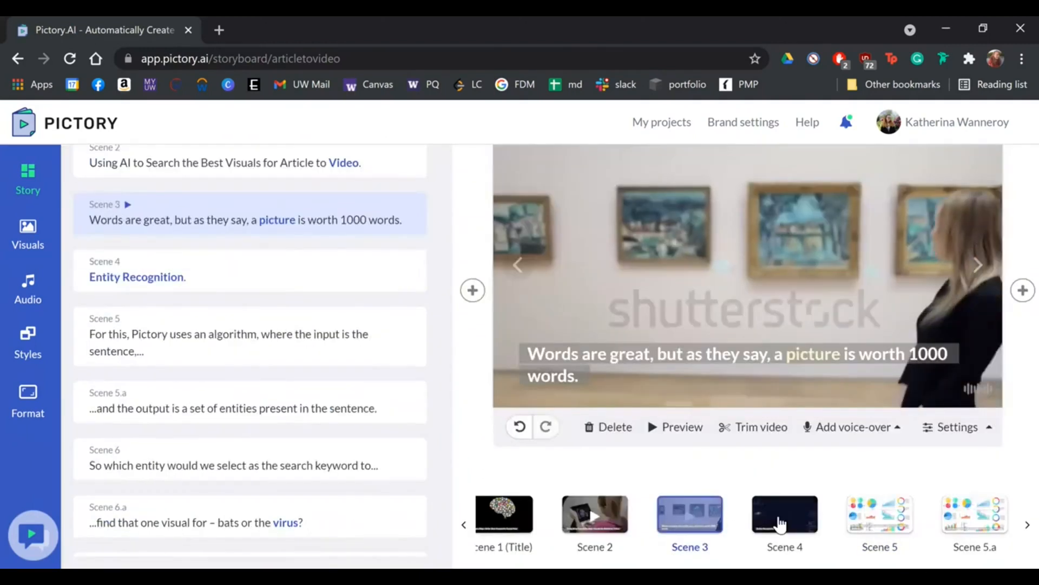
click(779, 521)
click(898, 520)
click(973, 524)
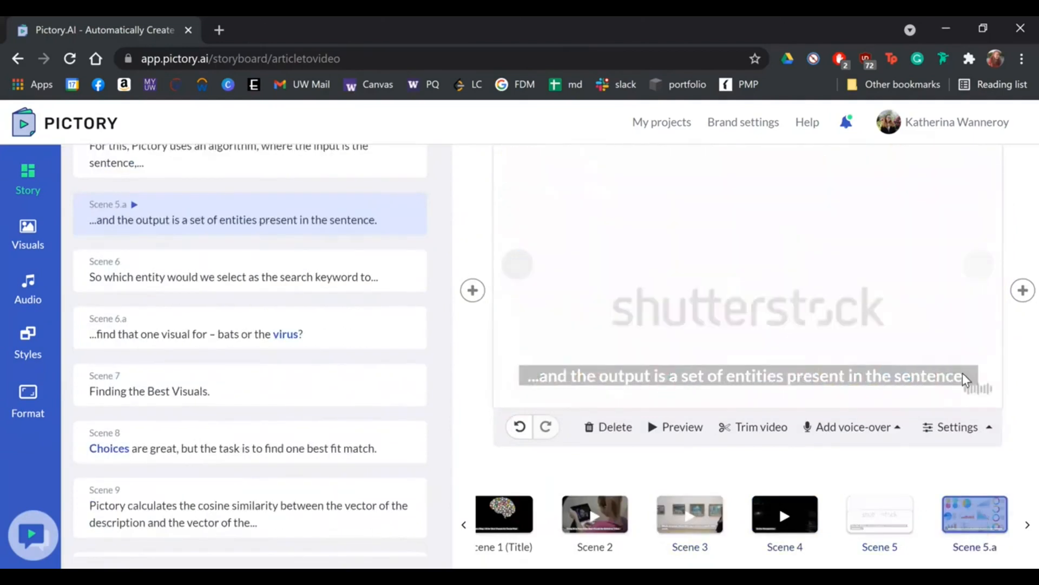
scroll(974, 488, up, 3)
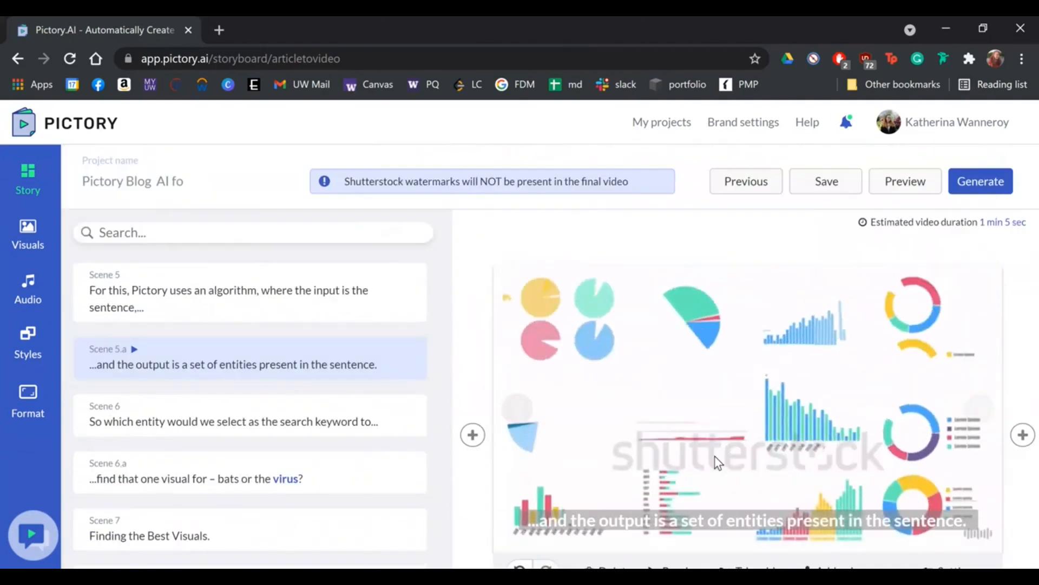